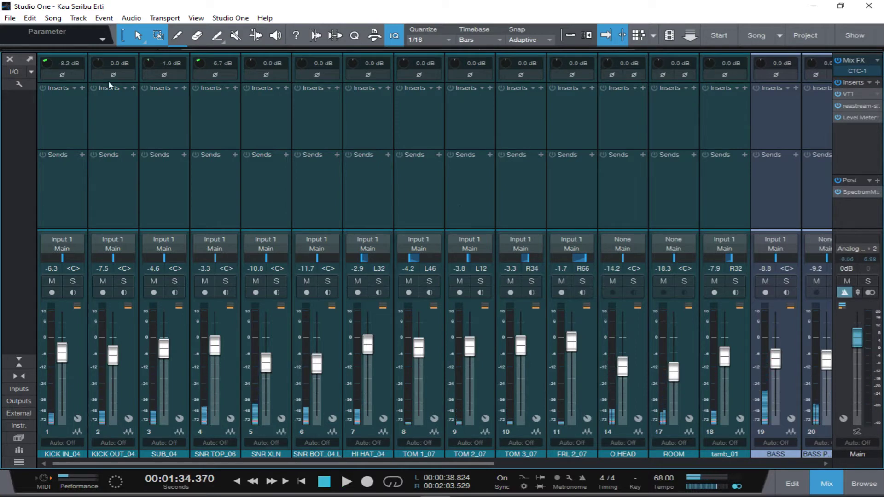
# Step: Insert the PreSonus Pro EQ from the effects browser on the KICK IN_04 channel
pyautogui.click(864, 485)
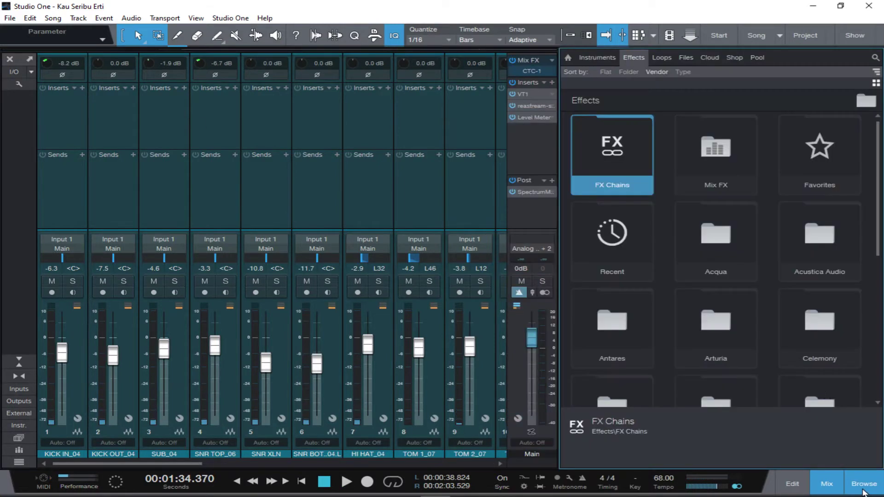
pyautogui.scroll(-6, 668, 195)
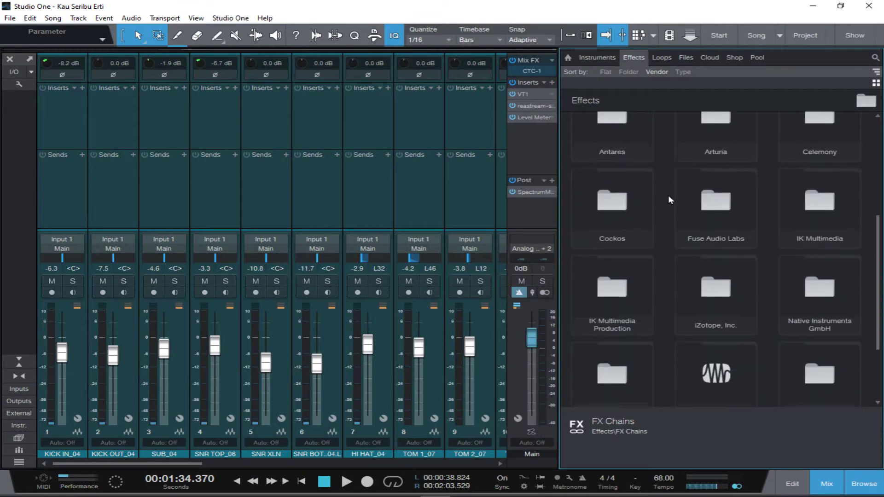
pyautogui.click(709, 274)
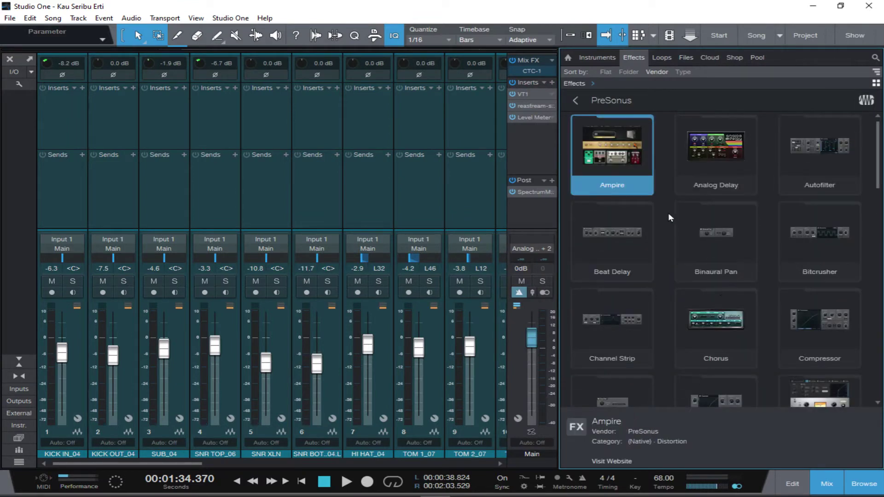
pyautogui.scroll(-6, 669, 214)
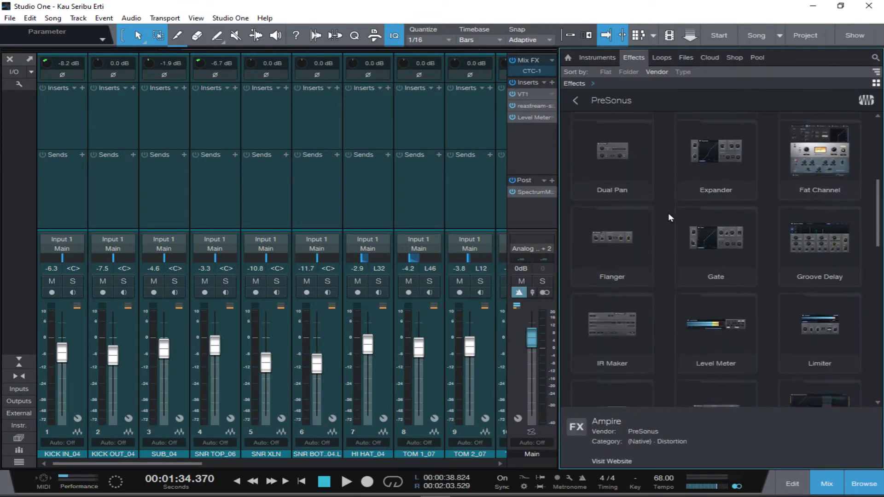
pyautogui.scroll(-6, 668, 217)
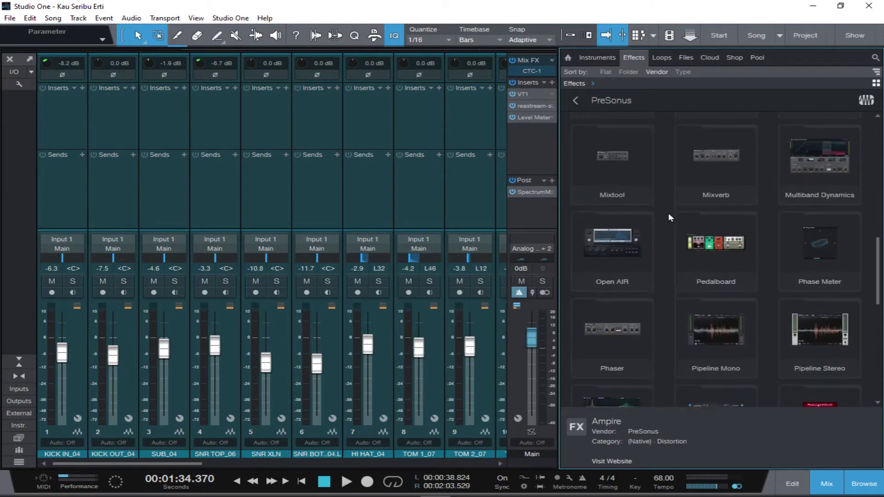
pyautogui.scroll(-3, 667, 213)
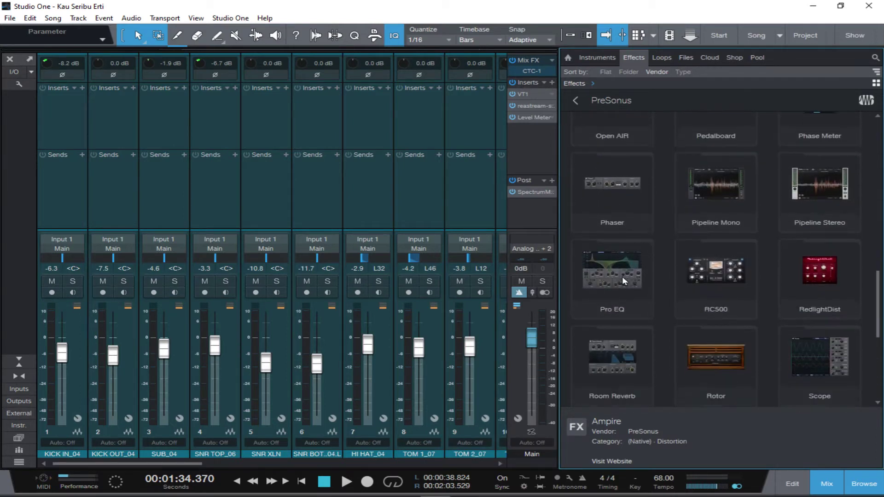
pyautogui.moveTo(622, 276); pyautogui.dragTo(63, 108)
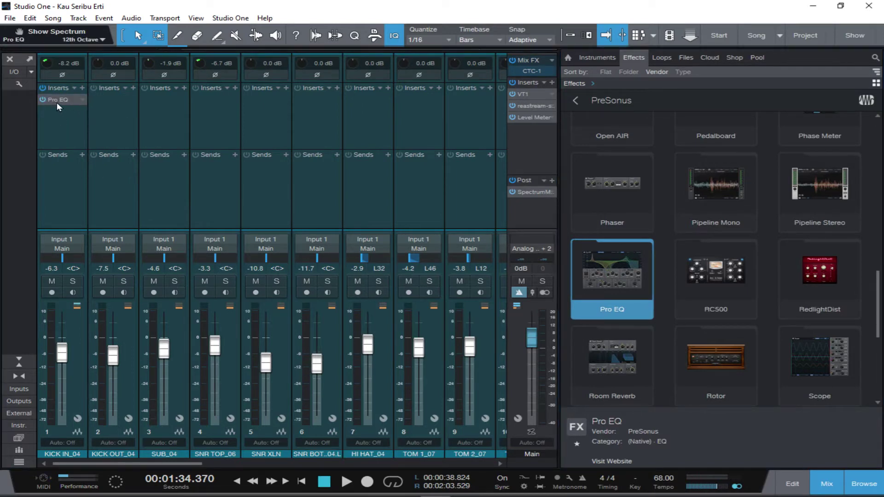
# Step: Solo the KICK IN_04 channel, play the song and hide the effects browser
pyautogui.click(68, 282)
pyautogui.hscroll(1, 69, 282)
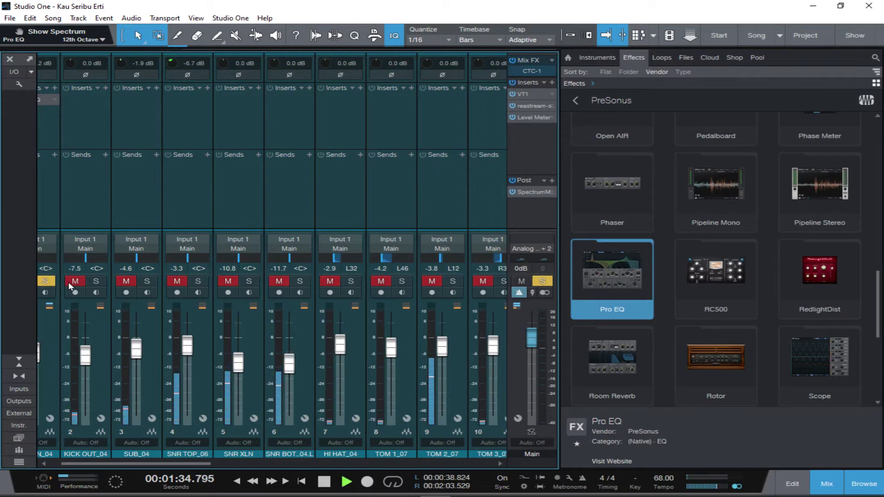
pyautogui.hscroll(1, 68, 281)
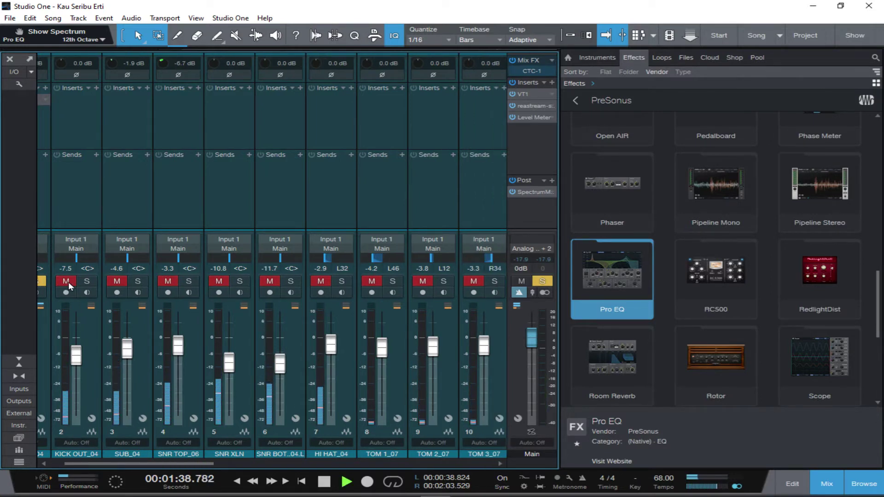
pyautogui.click(857, 486)
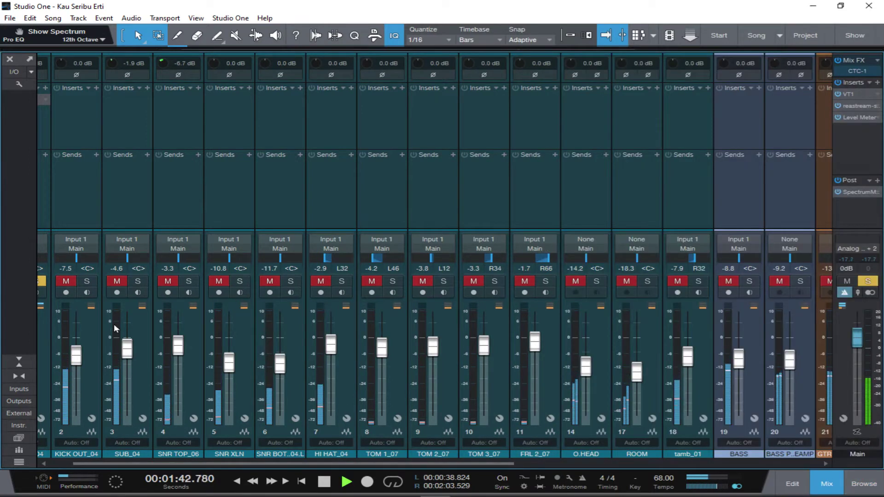
pyautogui.hscroll(-1, 129, 255)
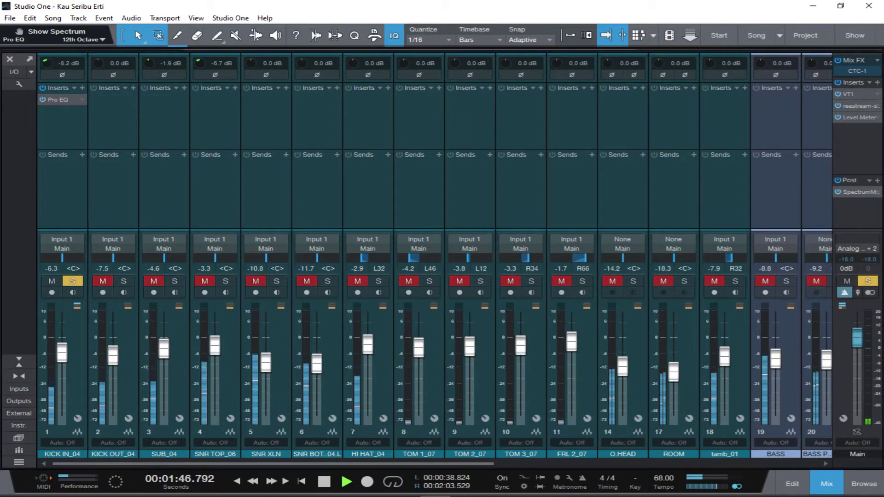
# Step: Open the Pro EQ on KICK IN_04 and enable its low cut filter at 20 Hz
pyautogui.click(58, 100)
pyautogui.moveTo(215, 52); pyautogui.dragTo(440, 56)
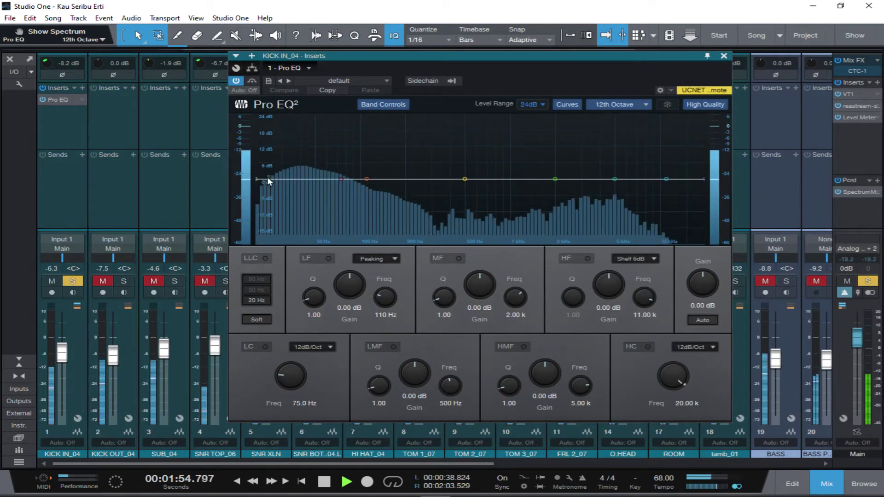
pyautogui.click(266, 346)
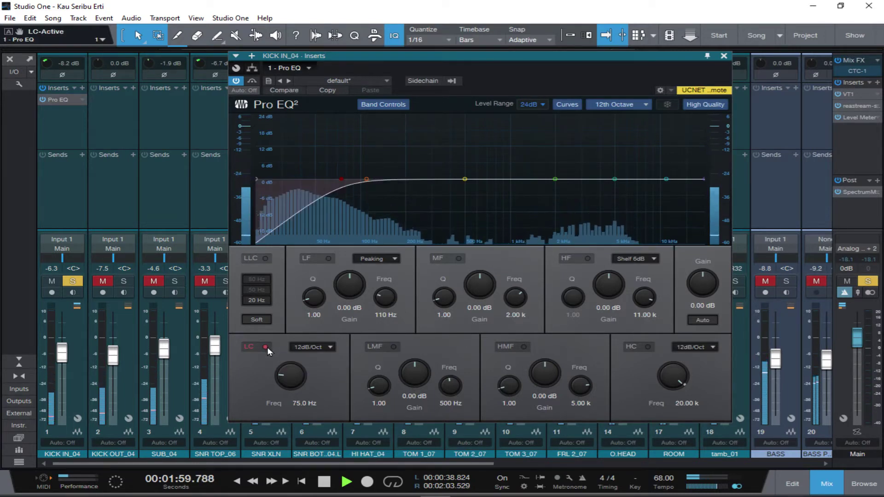
pyautogui.click(299, 403)
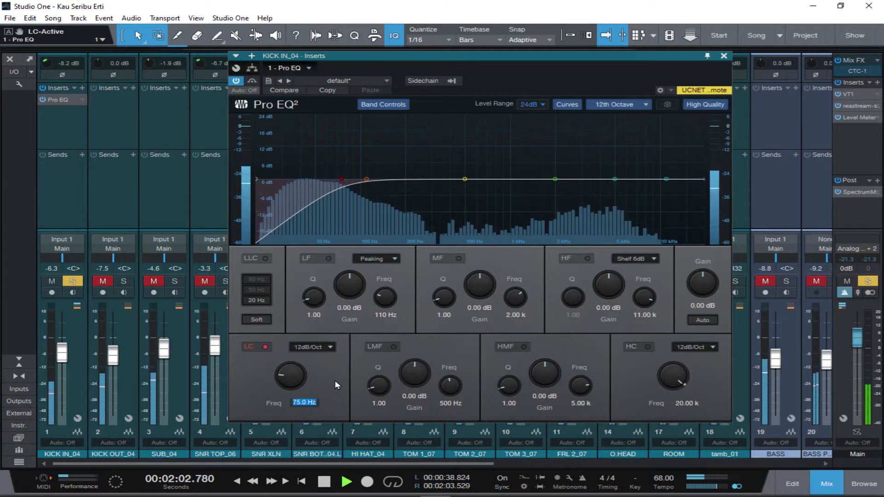
pyautogui.write('20')
pyautogui.press('Return')
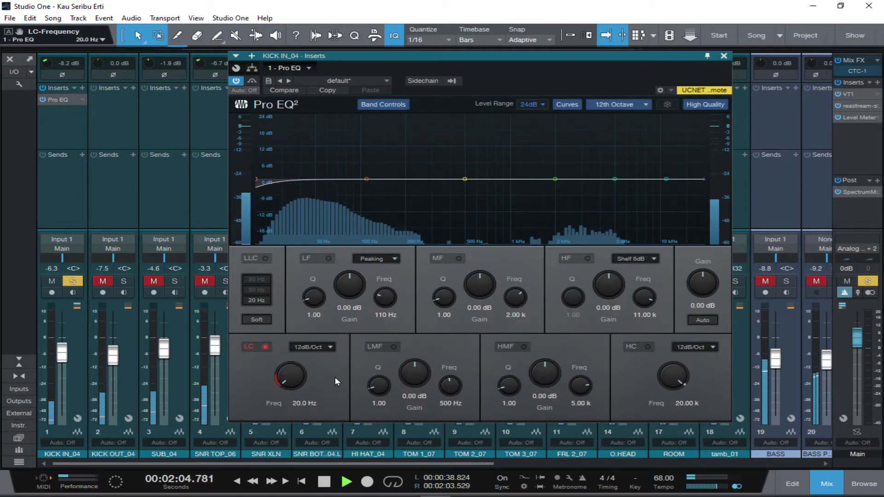
# Step: Try the 24 and 36dB/Oct low cut slopes, then settle on 48dB/Oct
pyautogui.click(332, 346)
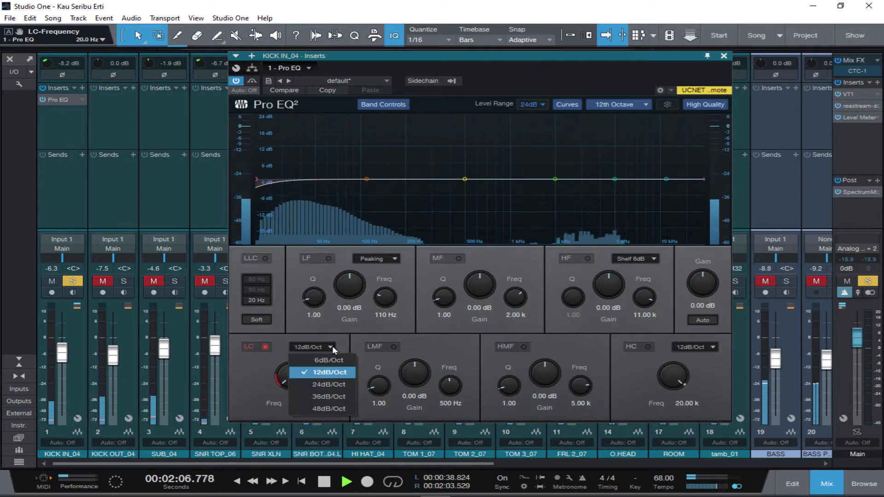
pyautogui.click(312, 386)
pyautogui.click(330, 346)
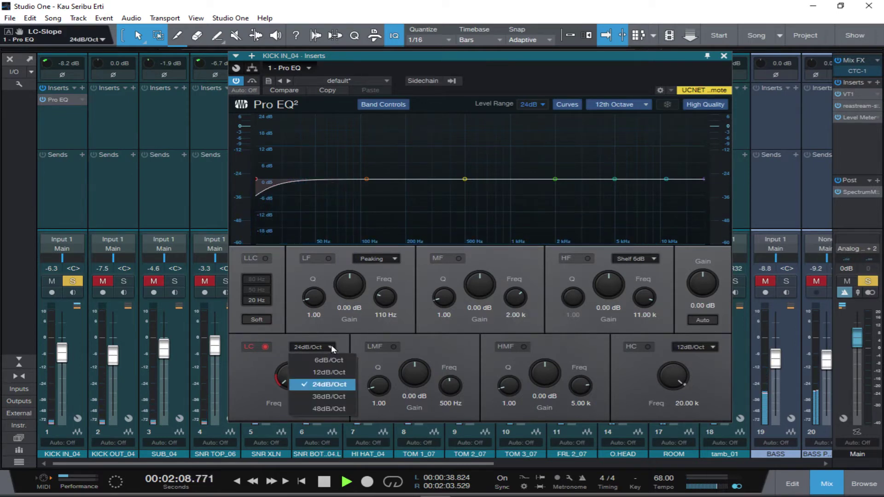
pyautogui.click(320, 398)
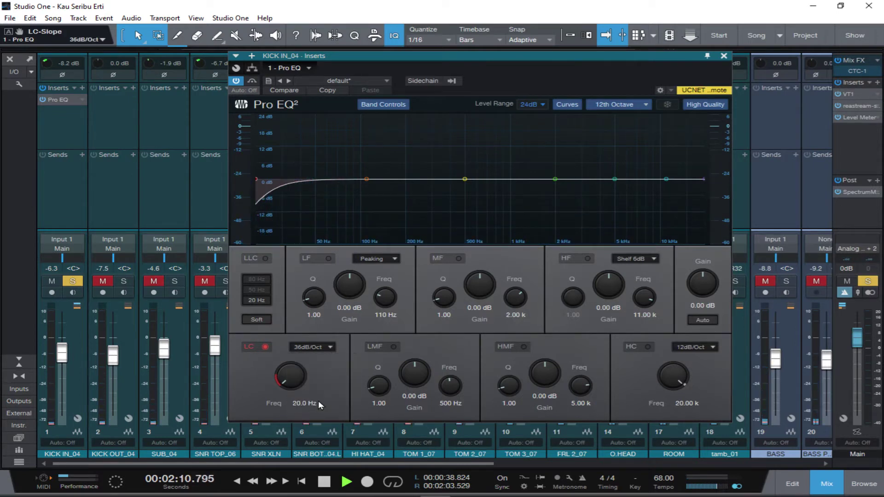
pyautogui.click(329, 348)
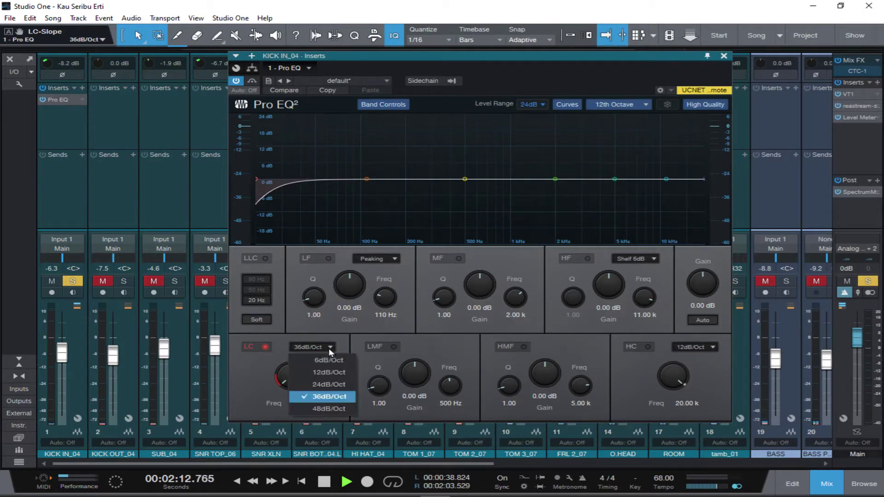
pyautogui.click(319, 411)
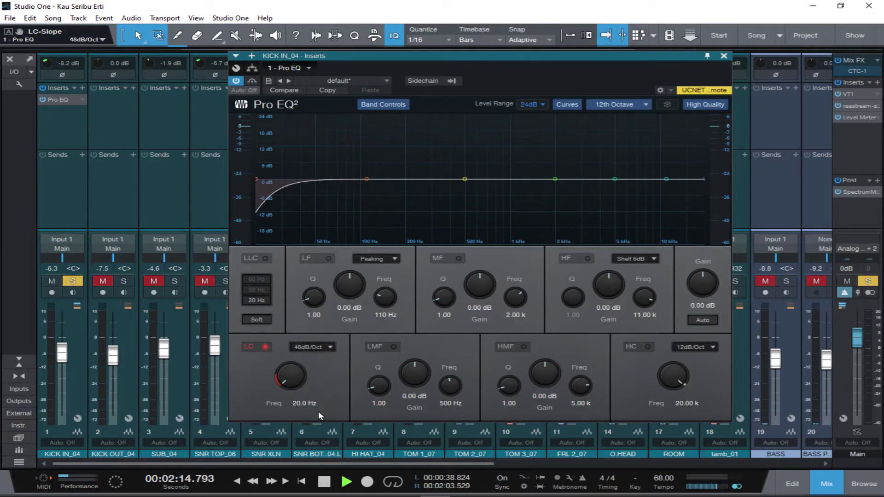
# Step: Restart playback and cut the kick's low-mid (LMF) band by about 3.2 dB around 398 Hz
pyautogui.press('space')
pyautogui.press('space')
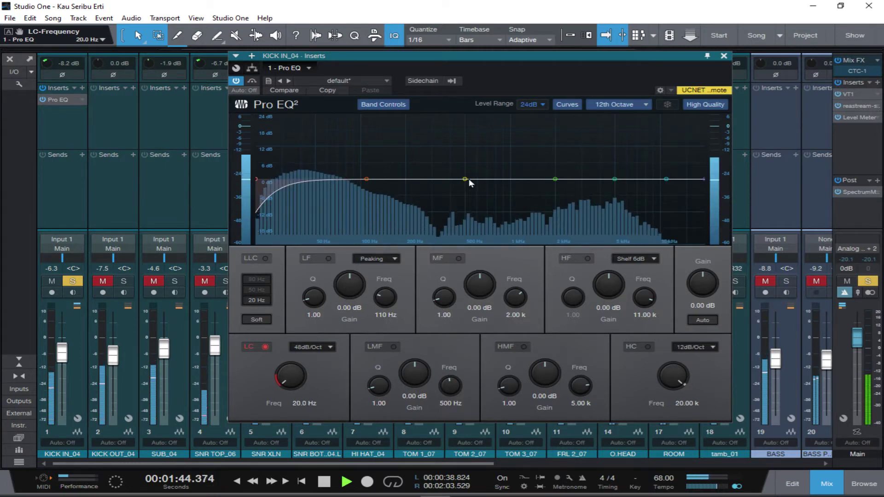
pyautogui.moveTo(465, 182)
pyautogui.mouseDown()
pyautogui.moveTo(450, 207)
pyautogui.moveTo(464, 193)
pyautogui.moveTo(450, 192)
pyautogui.mouseUp()
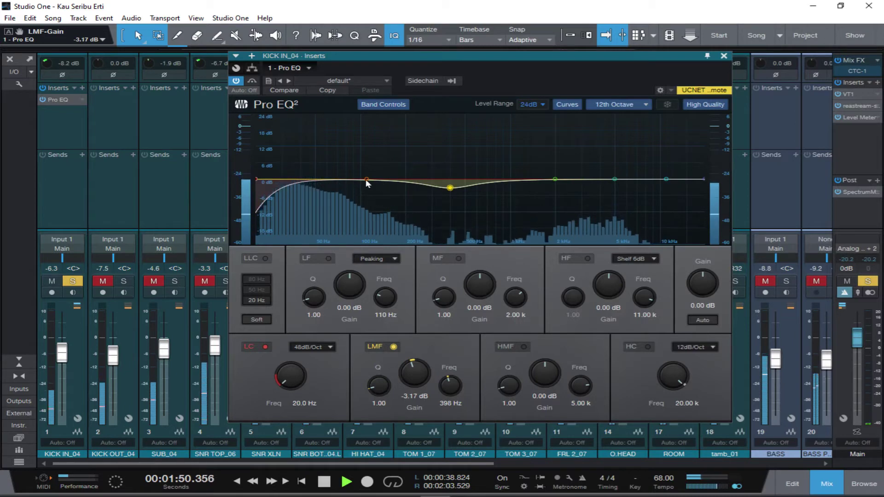
# Step: Enable the kick's LF peaking band at 60 Hz with a gain of about 6.4 dB and a Q of about 5
pyautogui.moveTo(365, 178); pyautogui.dragTo(335, 172)
pyautogui.click(328, 259)
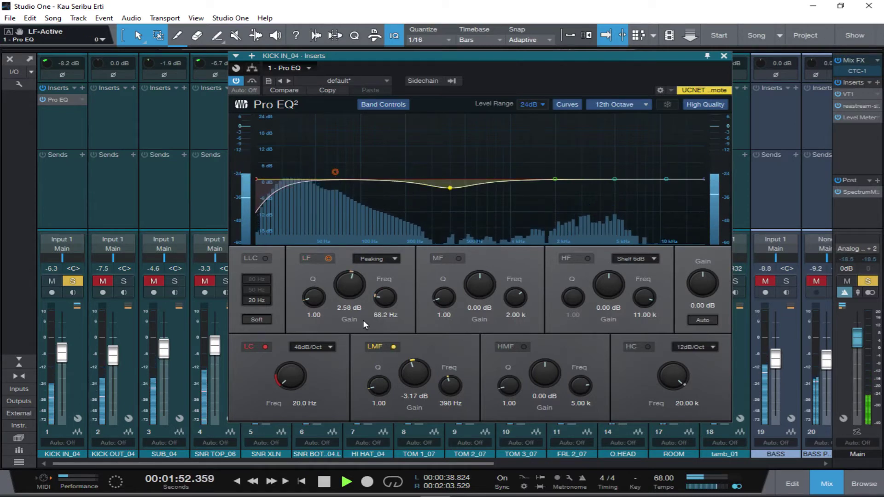
pyautogui.click(389, 314)
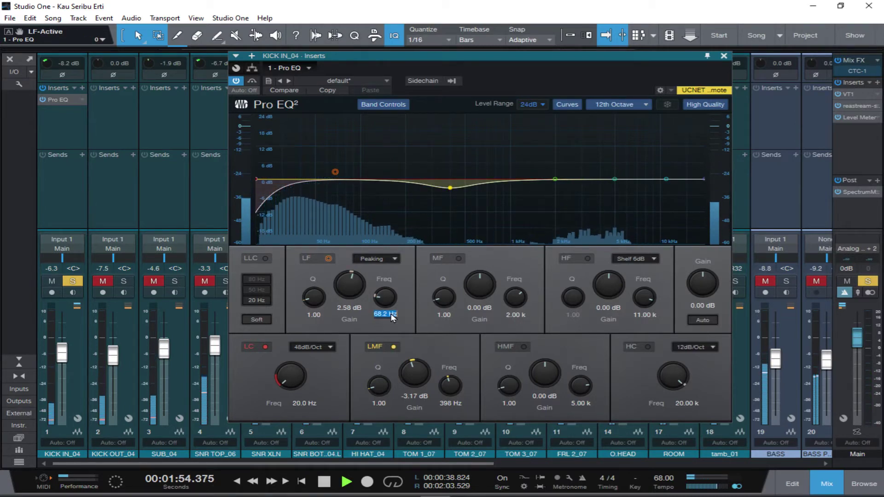
pyautogui.write('60')
pyautogui.press('Return')
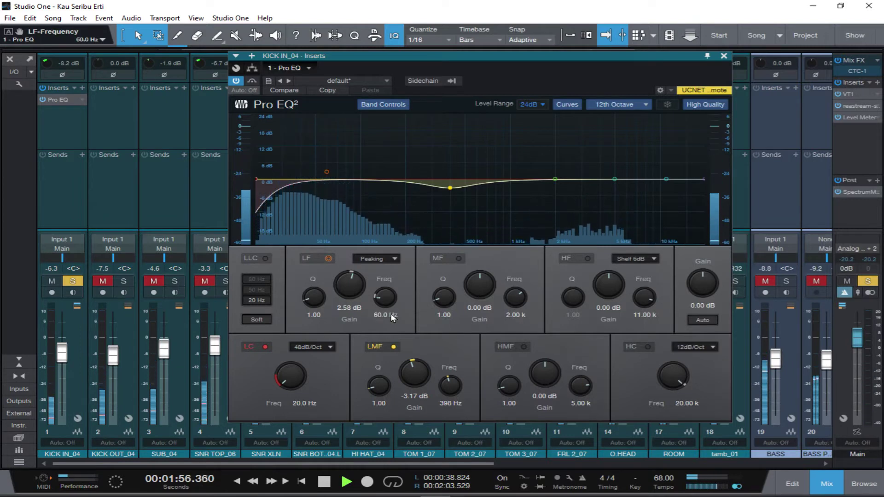
pyautogui.moveTo(345, 286); pyautogui.dragTo(345, 269)
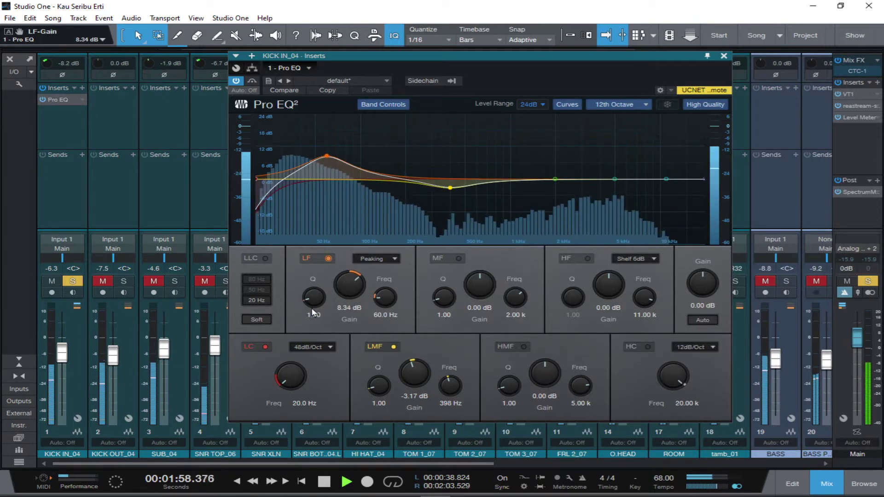
pyautogui.moveTo(313, 305); pyautogui.dragTo(352, 288)
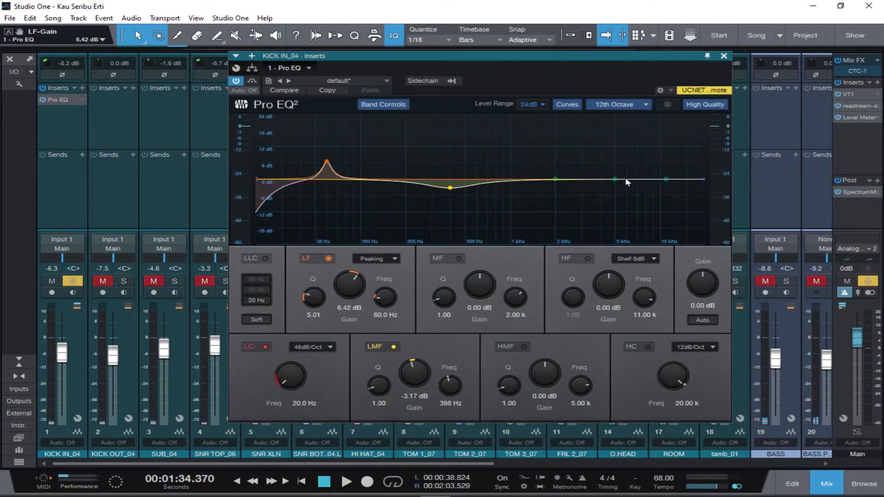
# Step: During playback, boost the HMF band about 3.6 dB near 4.22 kHz and enable a 24dB/Oct high cut at about 5.57 kHz
pyautogui.press('space')
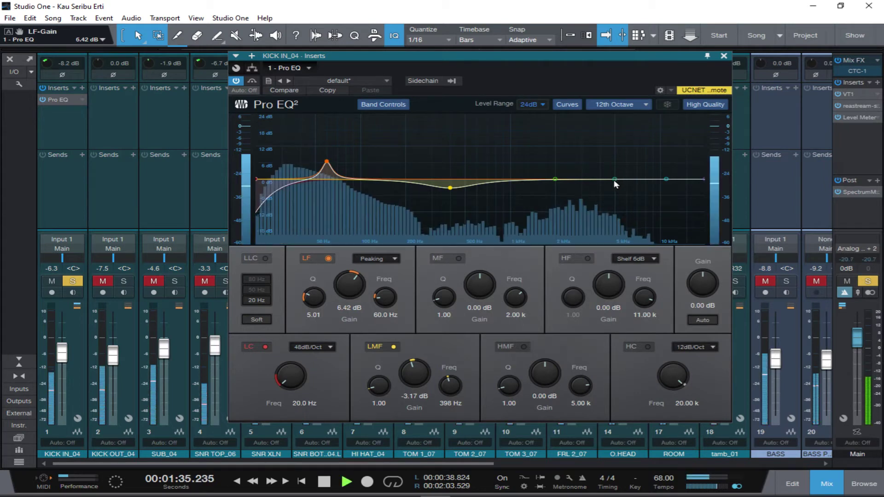
pyautogui.moveTo(614, 184)
pyautogui.mouseDown()
pyautogui.moveTo(622, 179)
pyautogui.moveTo(616, 166)
pyautogui.moveTo(574, 177)
pyautogui.moveTo(605, 174)
pyautogui.mouseUp()
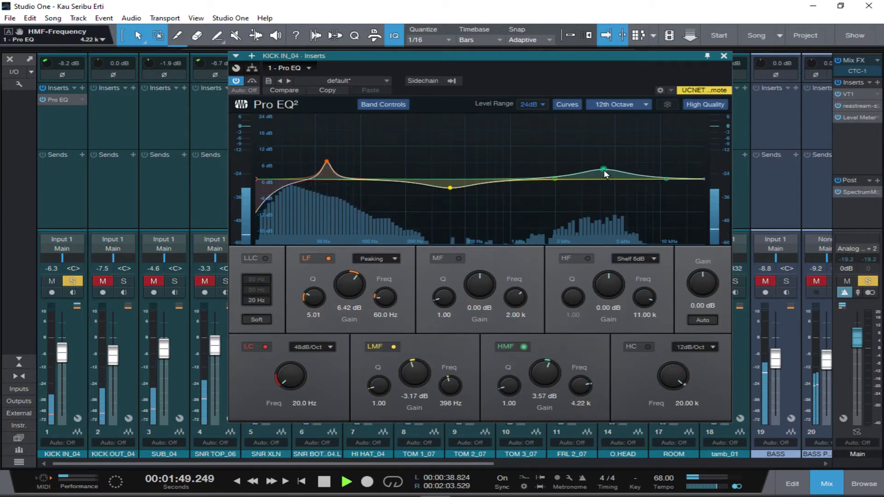
pyautogui.click(648, 347)
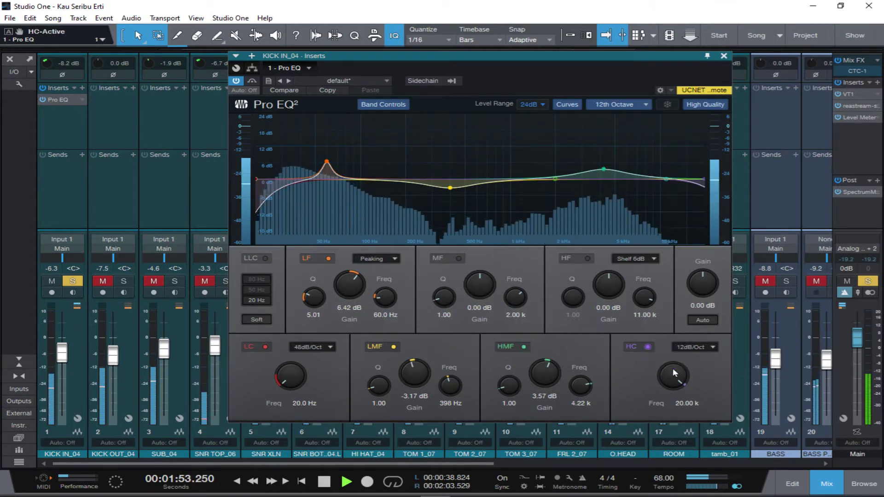
pyautogui.moveTo(672, 377)
pyautogui.mouseDown()
pyautogui.moveTo(668, 393)
pyautogui.moveTo(671, 386)
pyautogui.mouseUp()
pyautogui.click(709, 347)
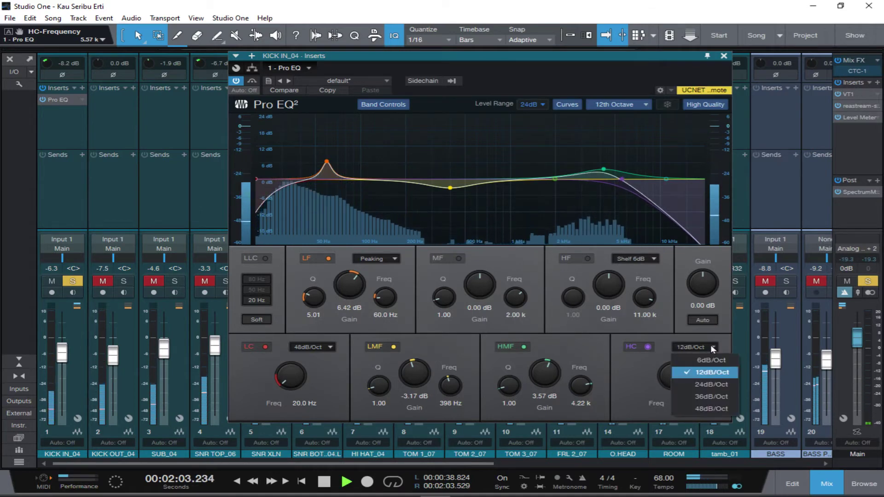
pyautogui.click(696, 388)
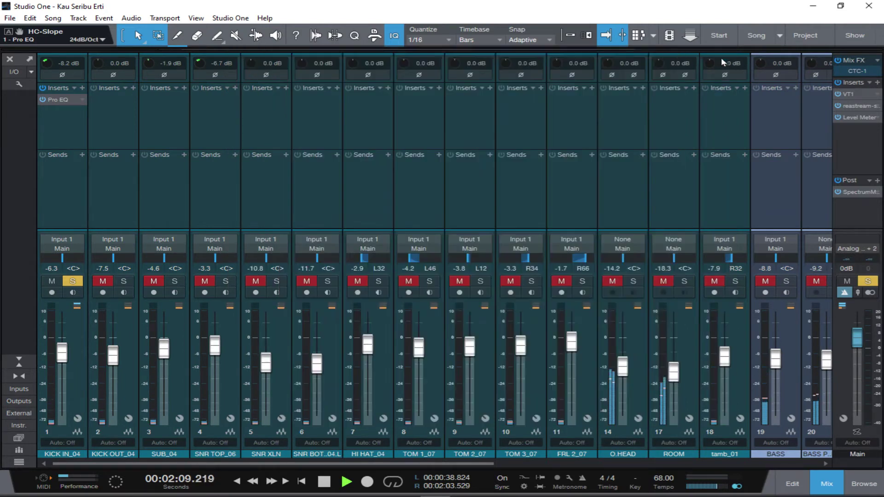
# Step: Close the kick's EQ window, unsolo KICK IN_04 and copy its Pro EQ with its settings to the BASS channel
pyautogui.click(724, 57)
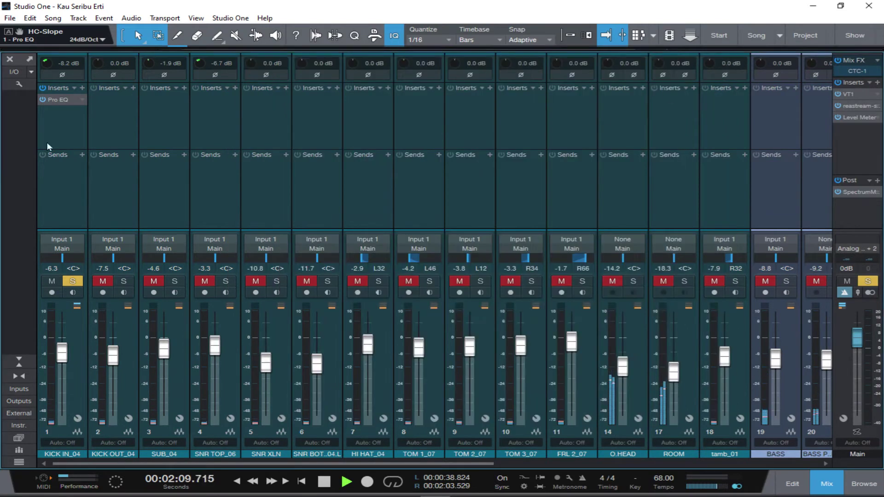
pyautogui.click(74, 282)
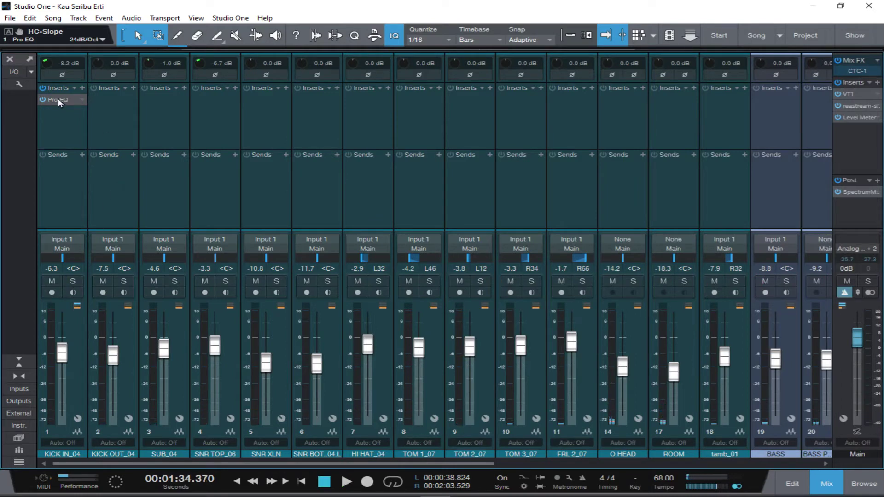
pyautogui.moveTo(759, 109); pyautogui.dragTo(759, 109)
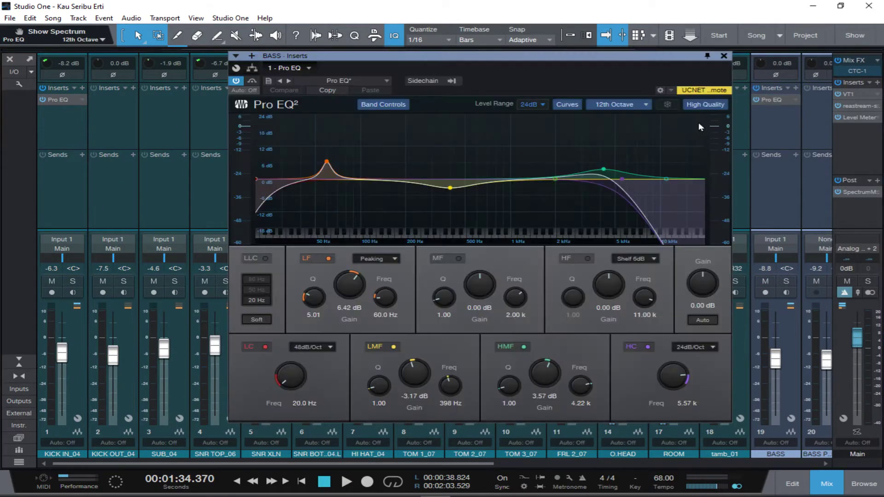
# Step: Solo the BASS channel, play it briefly and reset its Pro EQ to the default preset
pyautogui.click(782, 281)
pyautogui.press('space')
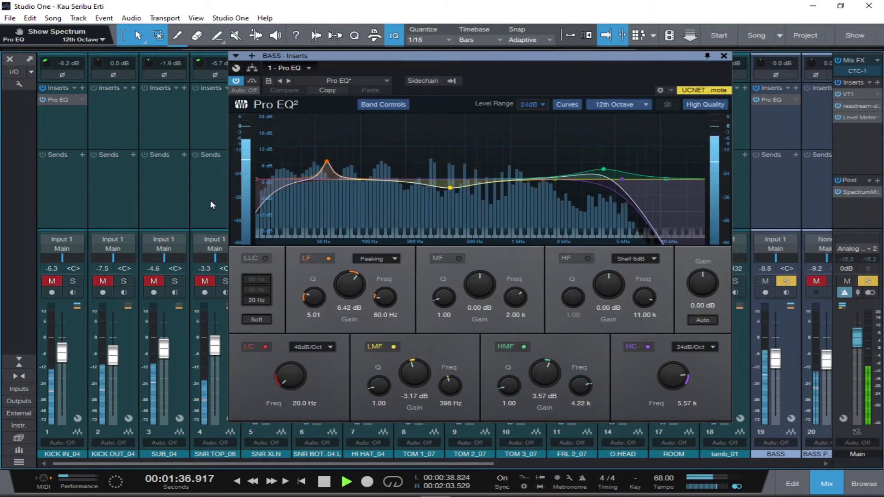
pyautogui.press('space')
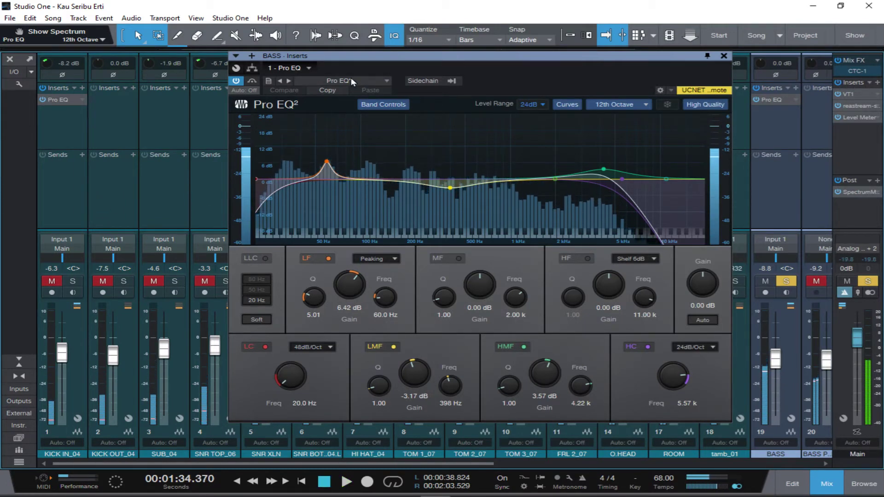
pyautogui.click(350, 79)
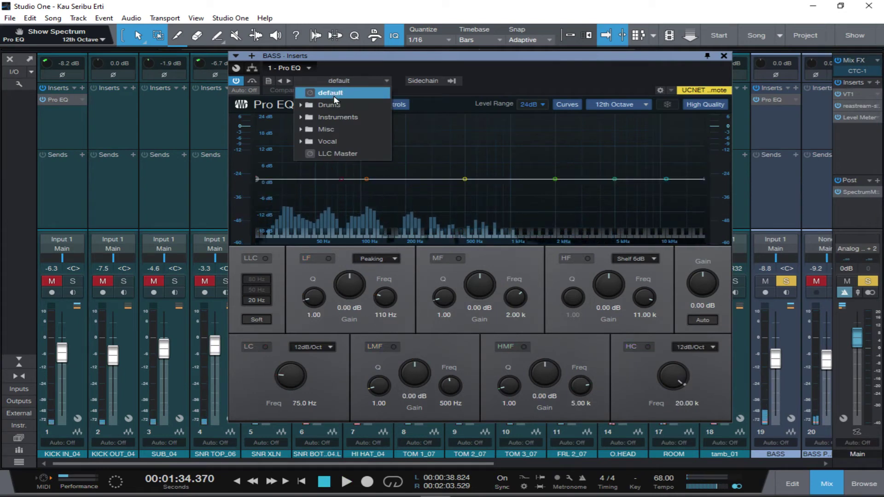
pyautogui.click(338, 93)
# Step: During playback, enable the low cut (LC) on the BASS Pro EQ at 20 Hz, and stop playback
pyautogui.press('space')
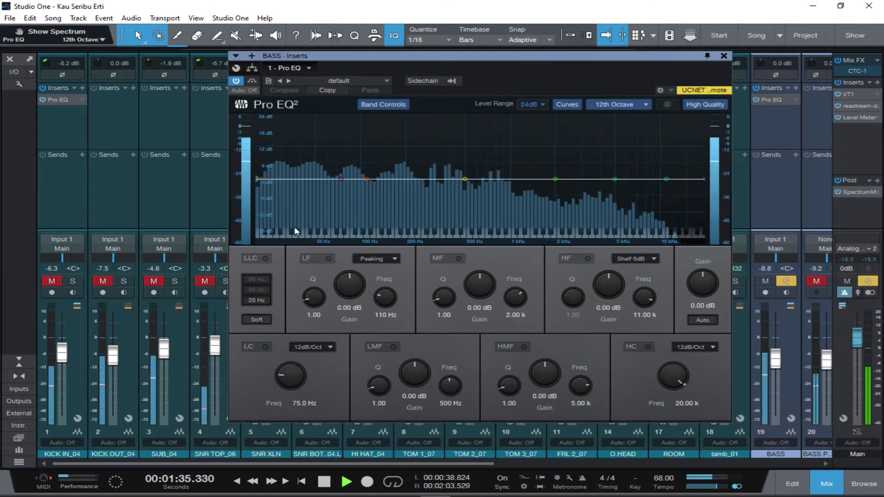
pyautogui.click(264, 349)
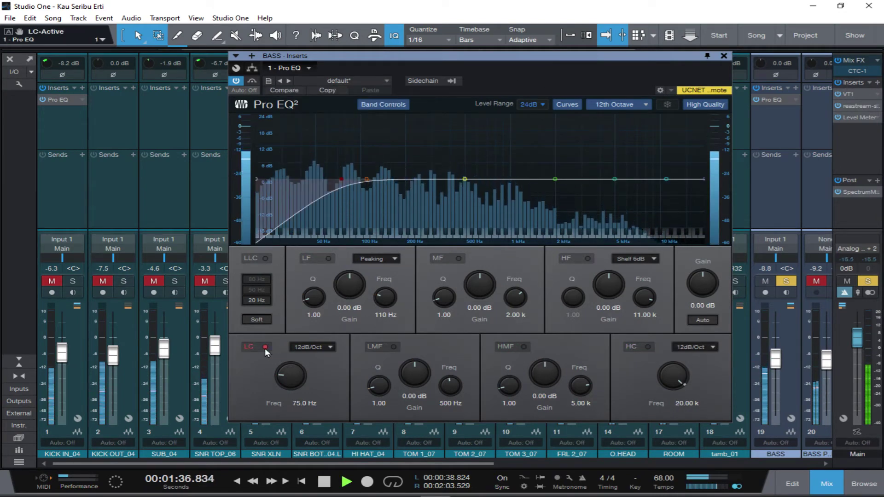
pyautogui.click(301, 405)
pyautogui.write('20')
pyautogui.press('Return')
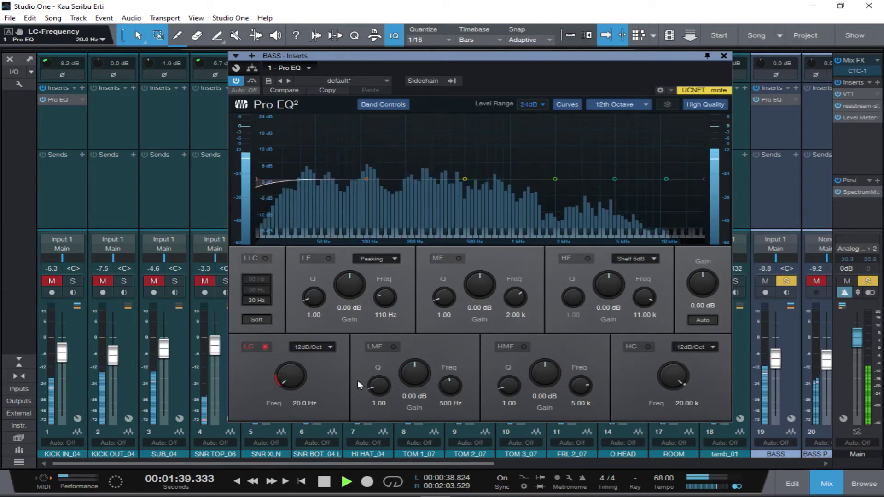
pyautogui.press('space')
# Step: Steepen the BASS low cut slope from 24dB/Oct through 36dB/Oct to 48dB/Oct
pyautogui.click(329, 347)
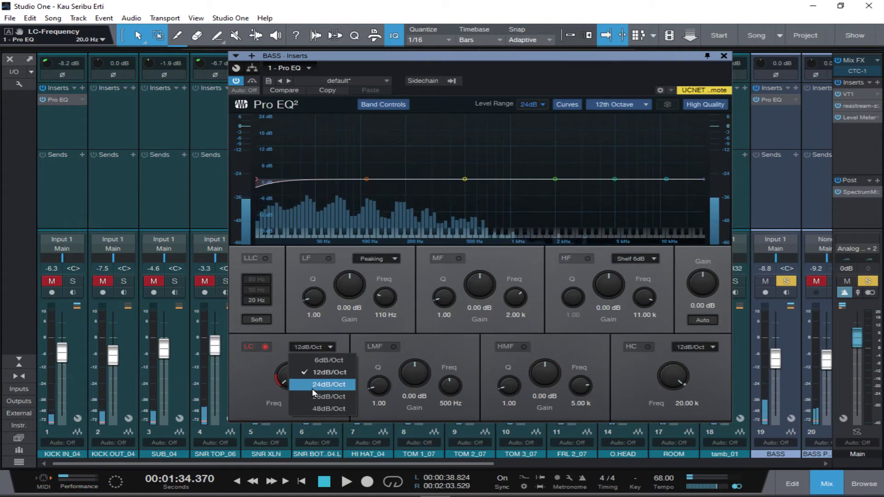
pyautogui.click(339, 385)
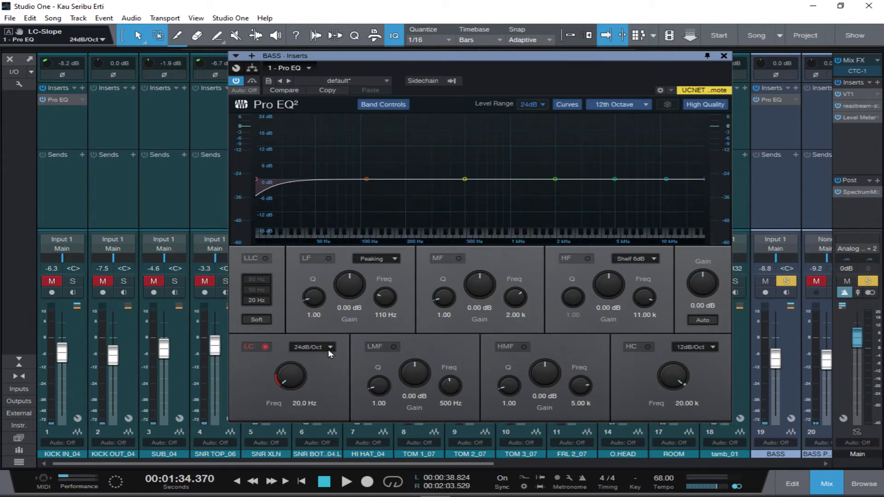
pyautogui.click(331, 349)
pyautogui.click(316, 392)
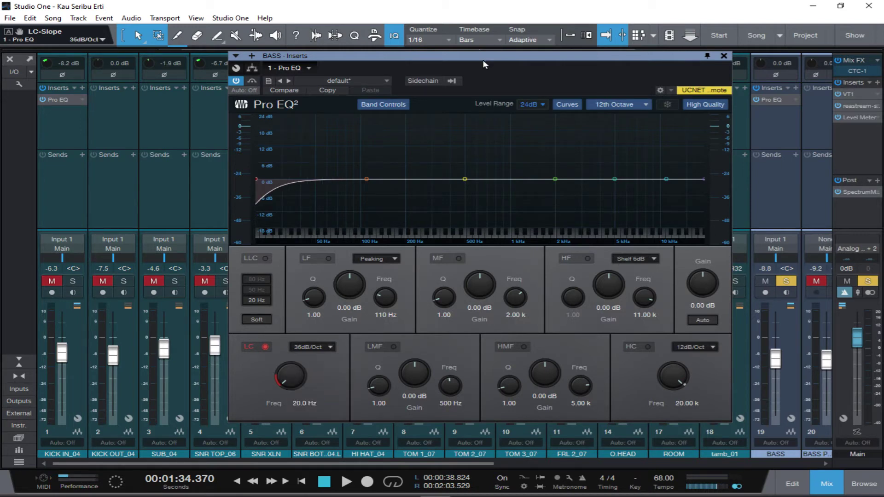
pyautogui.moveTo(483, 59); pyautogui.dragTo(466, 50)
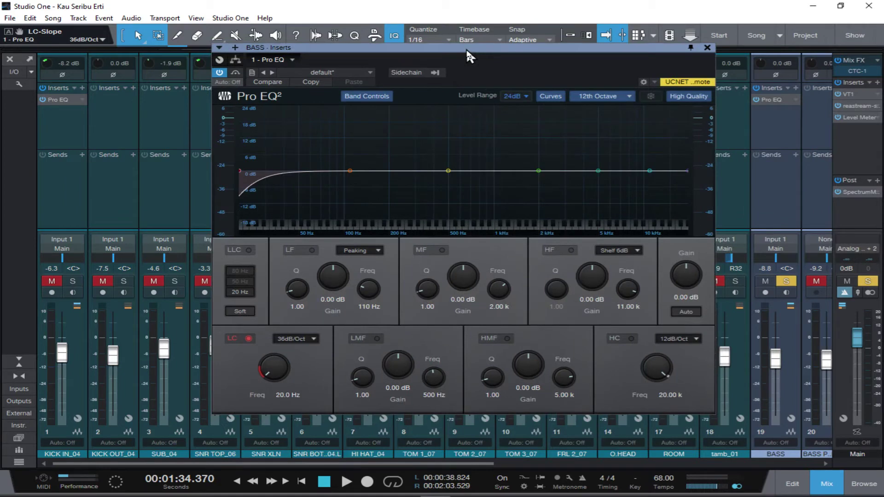
pyautogui.click(313, 340)
pyautogui.click(304, 399)
# Step: Start playback from the beginning of CHORUS 2 in the arrangement view and return to the mixer
pyautogui.moveTo(367, 51); pyautogui.dragTo(356, 94)
pyautogui.press('F3')
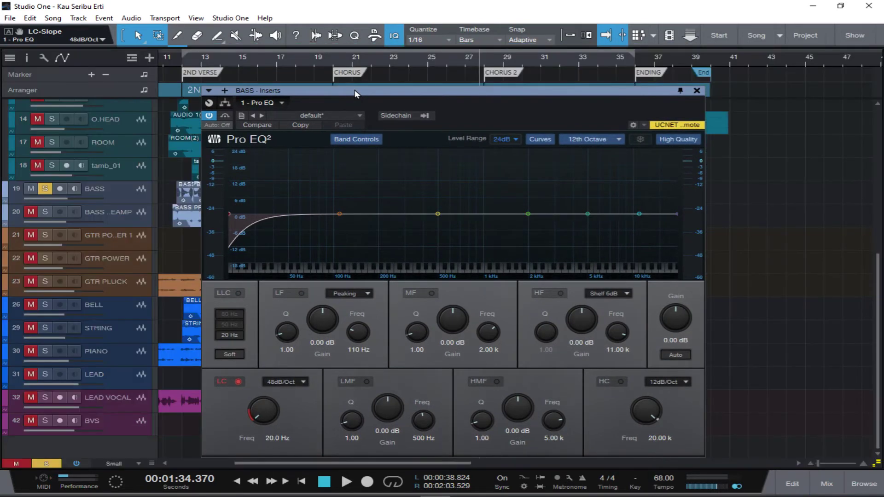
pyautogui.moveTo(392, 95); pyautogui.dragTo(384, 112)
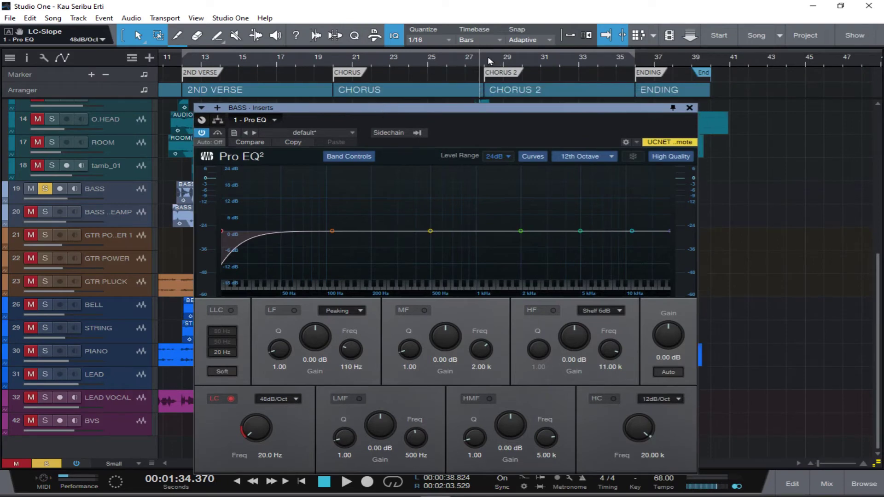
pyautogui.press('space')
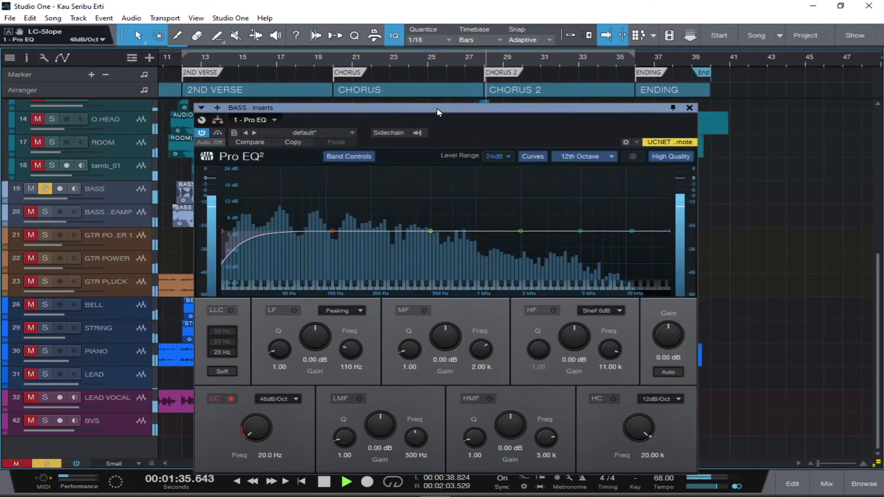
pyautogui.moveTo(437, 106); pyautogui.dragTo(450, 76)
pyautogui.press('F3')
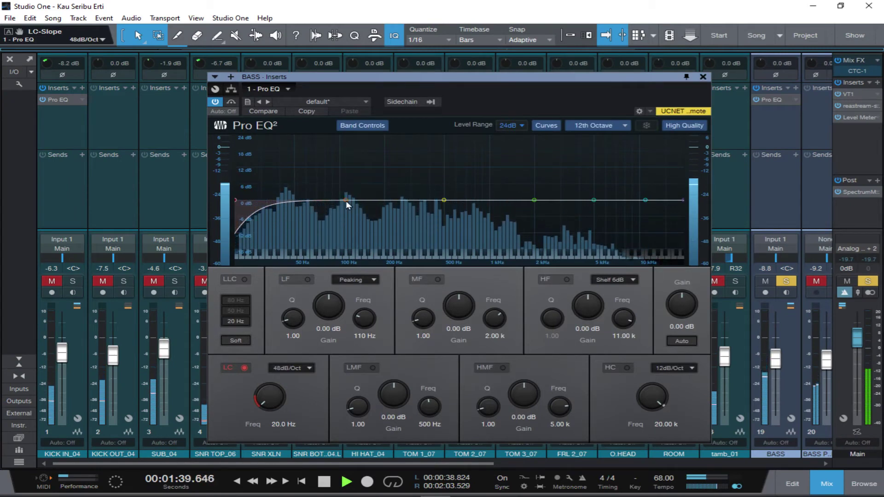
# Step: Boost the BASS LF peaking band by about 5.6 dB at 110 Hz while listening, and stop playback
pyautogui.moveTo(343, 200)
pyautogui.mouseDown()
pyautogui.moveTo(306, 190)
pyautogui.moveTo(342, 193)
pyautogui.mouseUp()
pyautogui.moveTo(343, 196); pyautogui.dragTo(348, 190)
pyautogui.press('space')
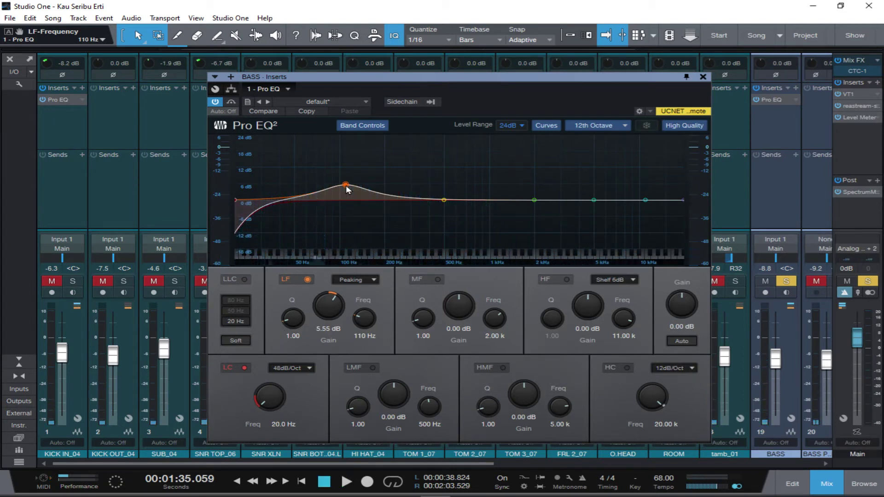
# Step: Shift the BASS LF boost down to 60 Hz with a gain of about 6.2 dB
pyautogui.moveTo(347, 189); pyautogui.dragTo(308, 193)
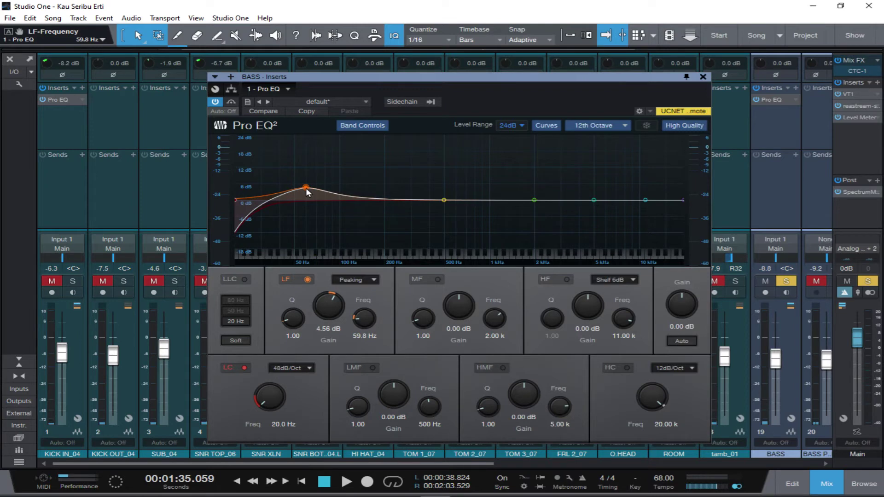
pyautogui.hscroll(1, 171, 170)
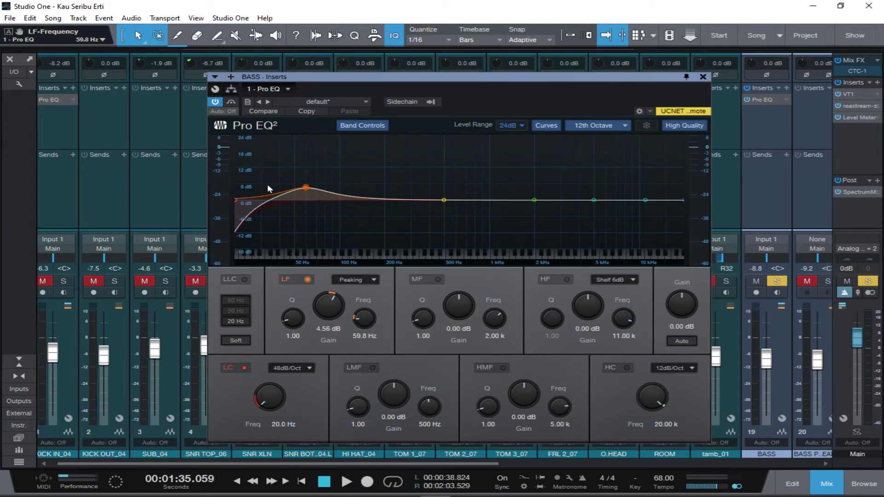
pyautogui.moveTo(302, 188); pyautogui.dragTo(304, 183)
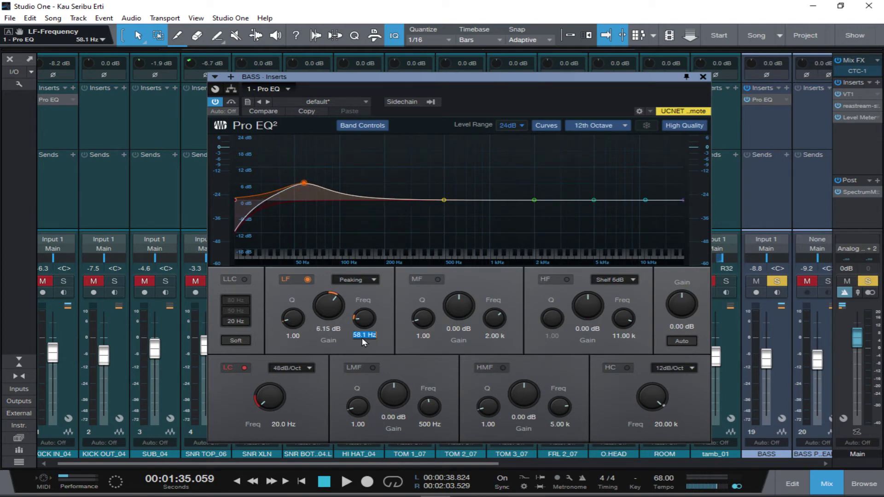
pyautogui.write('60')
pyautogui.press('Return')
# Step: Turn the LF band into a narrow cut of about 3.7 dB with a Q of about 13, keeping the Peaking type
pyautogui.moveTo(329, 306); pyautogui.dragTo(312, 282)
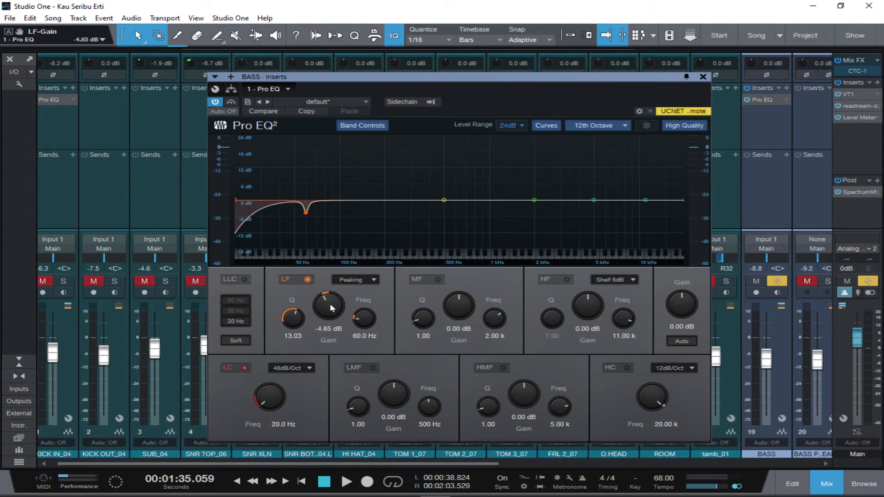
pyautogui.moveTo(327, 301); pyautogui.dragTo(331, 298)
pyautogui.click(374, 279)
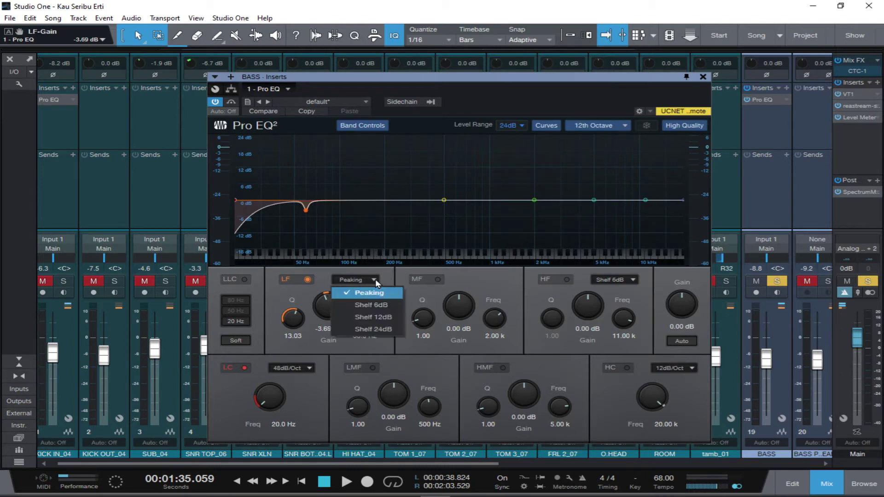
pyautogui.click(394, 275)
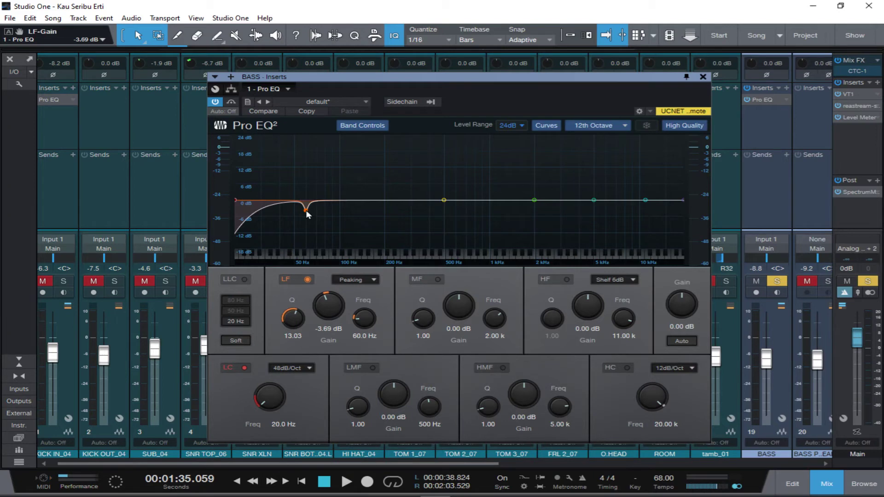
# Step: Change the LF band to a boost of about 2.6 dB near 86.6 Hz with a Q of about 1.4
pyautogui.moveTo(306, 210); pyautogui.dragTo(312, 194)
pyautogui.moveTo(295, 318); pyautogui.dragTo(268, 350)
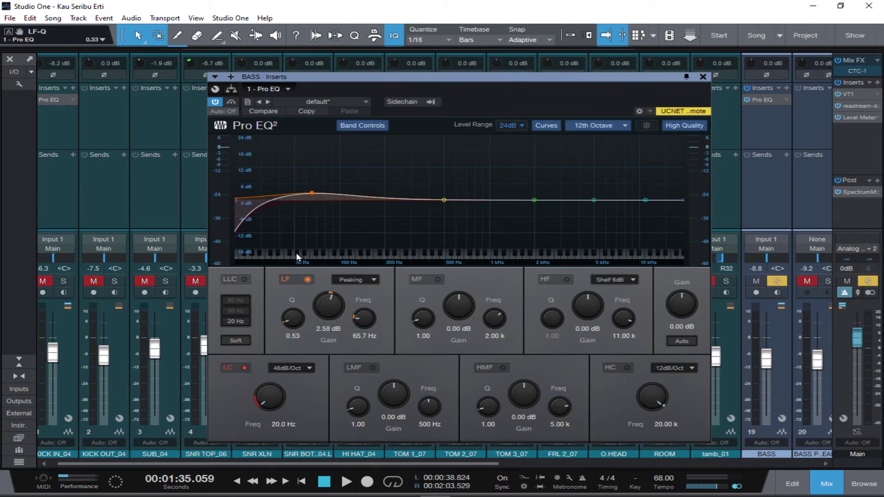
pyautogui.moveTo(293, 317); pyautogui.dragTo(293, 308)
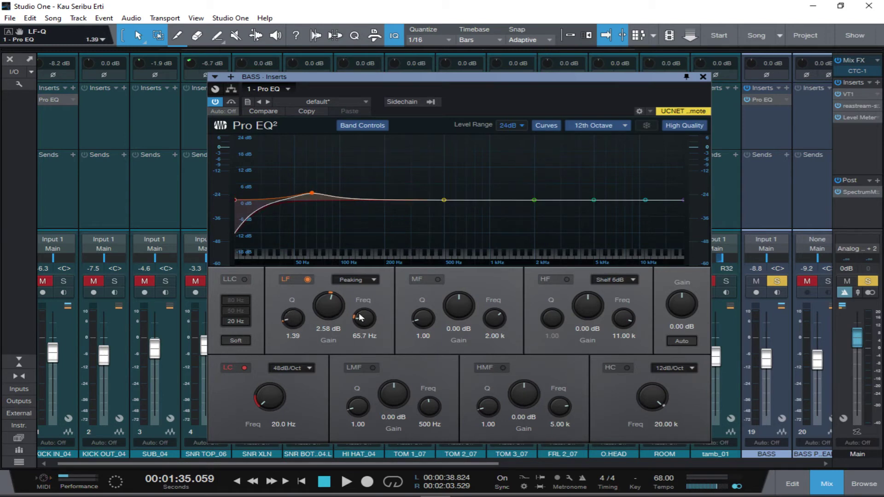
pyautogui.moveTo(361, 317); pyautogui.dragTo(361, 311)
# Step: Start playback and enable a 36dB/Oct high cut (HC) on the BASS EQ at about 532 Hz
pyautogui.press('space')
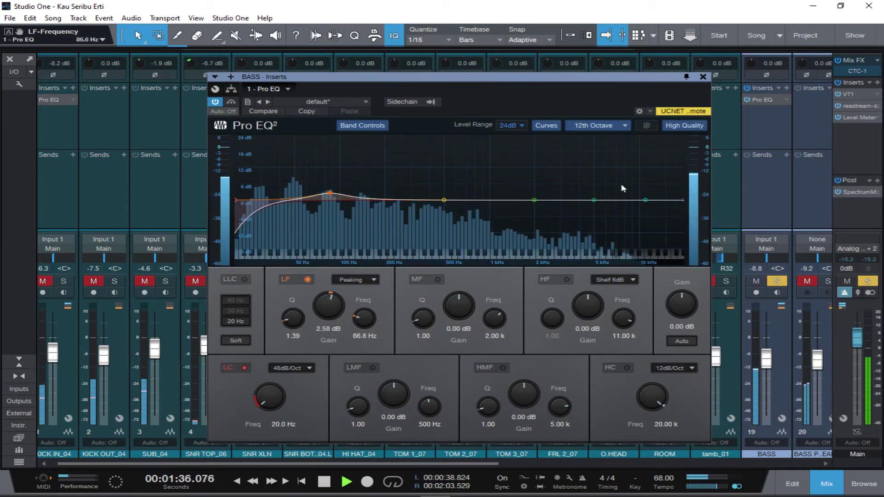
pyautogui.click(627, 368)
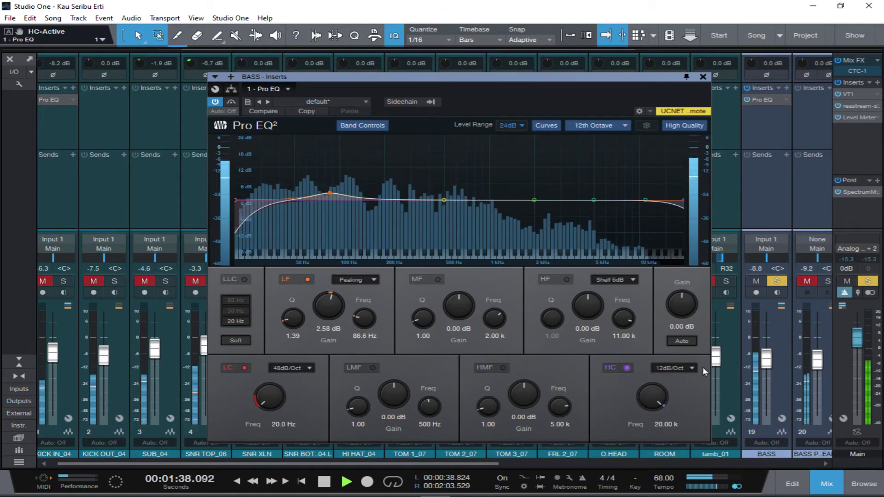
pyautogui.click(685, 368)
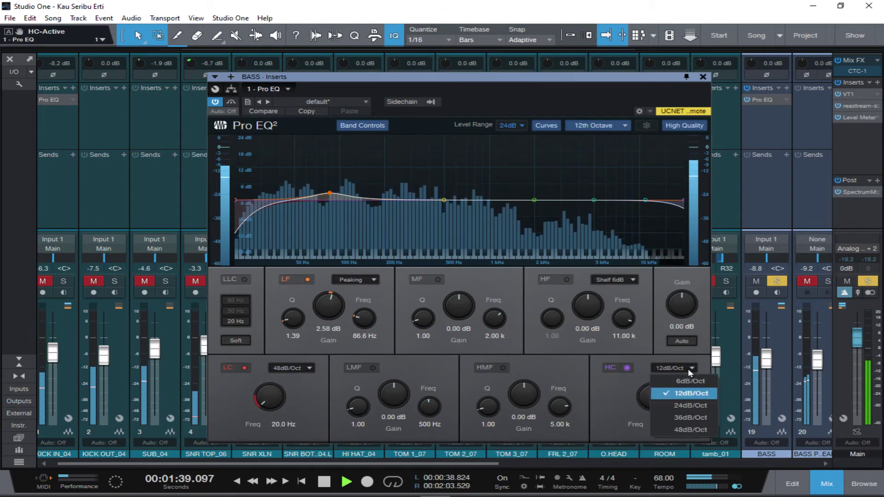
pyautogui.click(673, 417)
pyautogui.moveTo(643, 394); pyautogui.dragTo(635, 439)
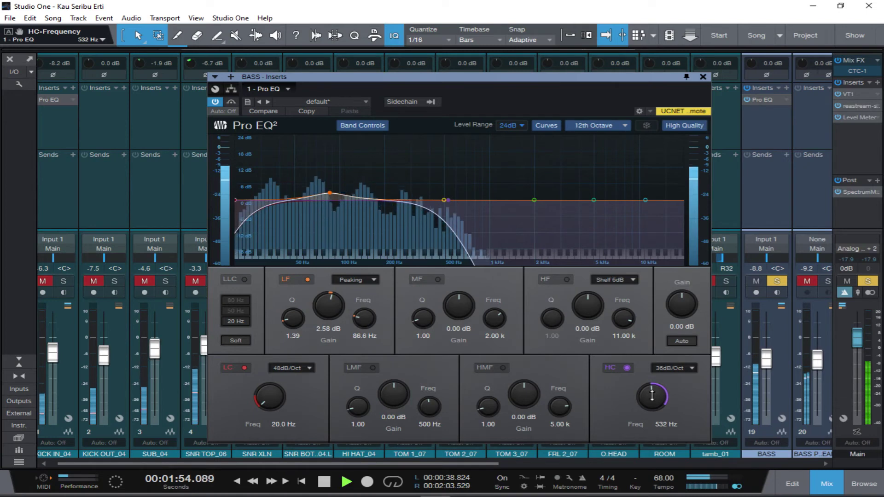
# Step: Close the BASS EQ window, mute the BASS PREAMP channel while the full mix plays, and stop playback
pyautogui.click(703, 77)
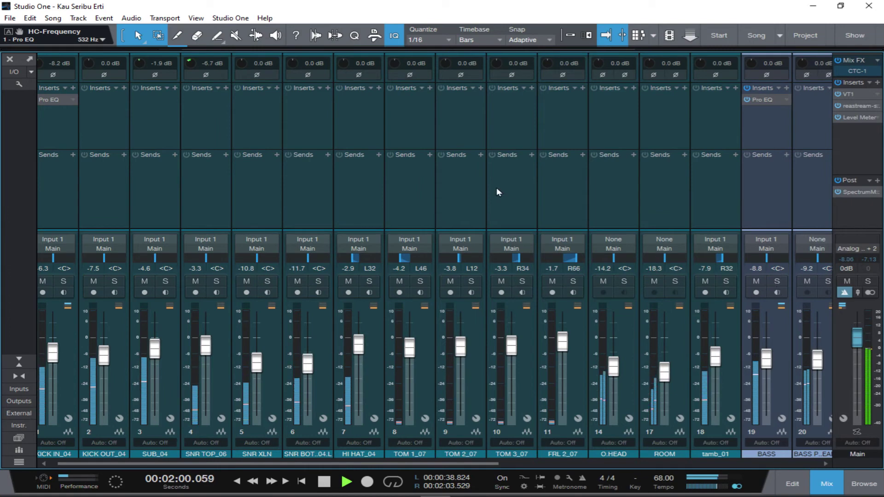
pyautogui.hscroll(3, 517, 155)
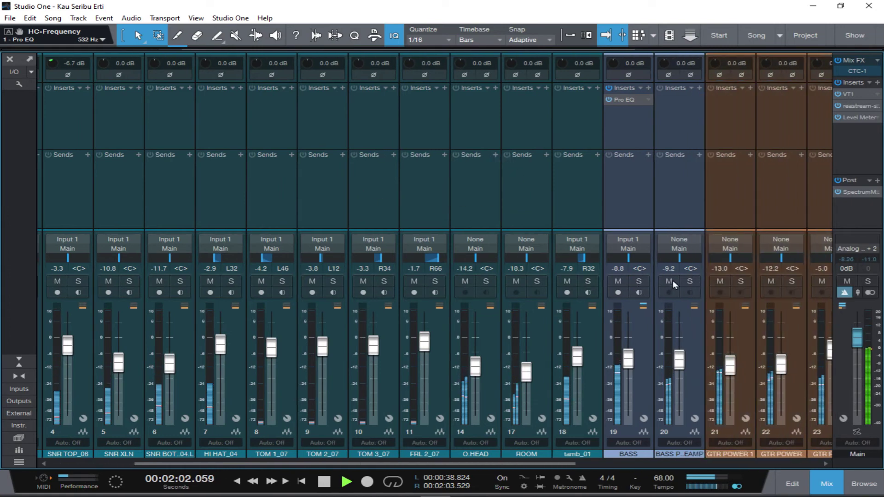
pyautogui.click(671, 282)
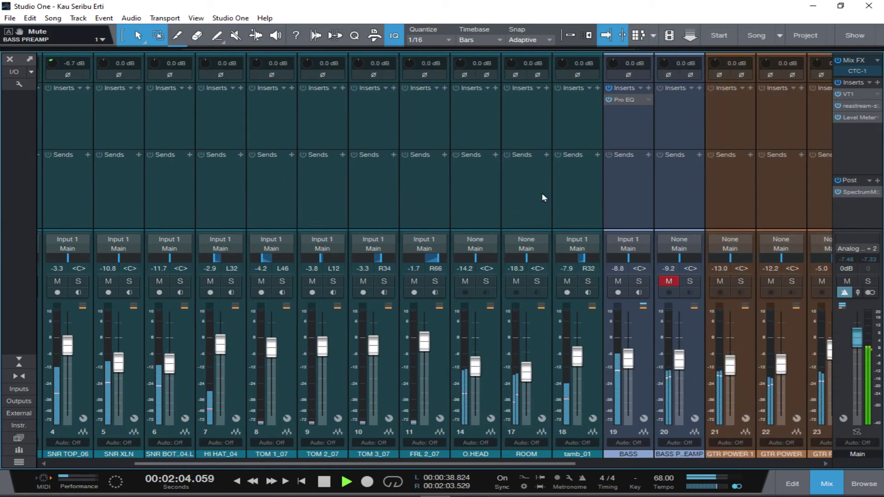
pyautogui.hscroll(-1, 542, 192)
pyautogui.press('space')
# Step: Reopen the Pro EQ on the BASS channel and restore its default preset
pyautogui.click(633, 99)
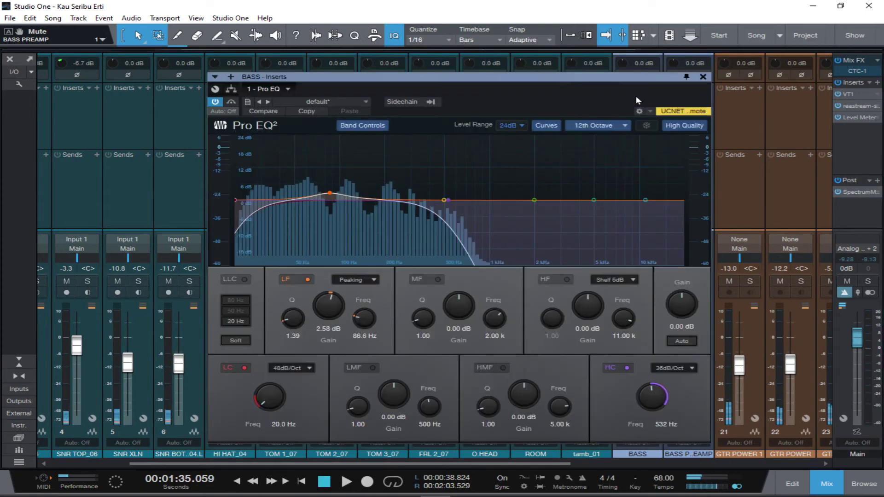
pyautogui.click(338, 102)
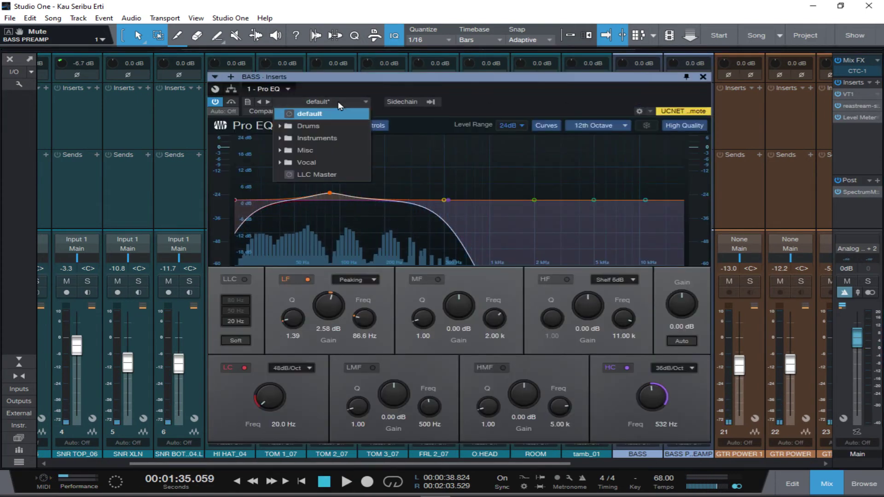
pyautogui.click(314, 115)
pyautogui.click(496, 88)
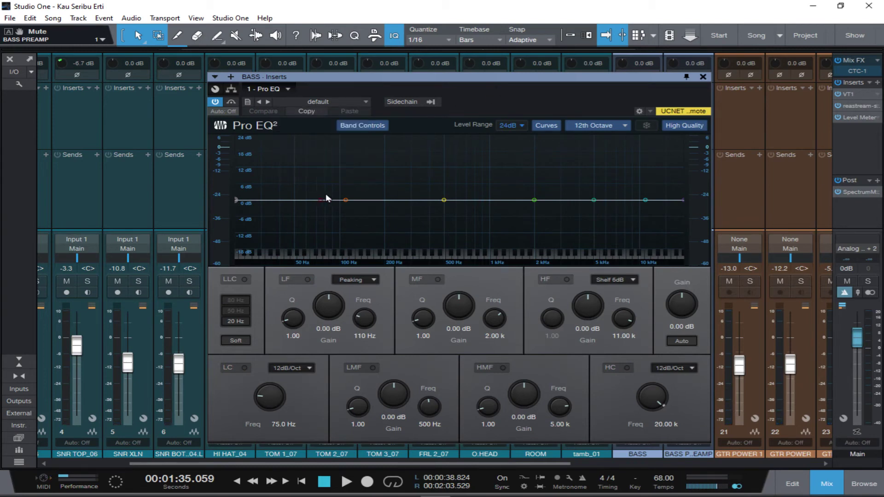
# Step: Boost the BASS LF band about 10.3 dB near 84 Hz and the HMF band about 6.7 dB near 6.57 kHz
pyautogui.moveTo(345, 200); pyautogui.dragTo(329, 177)
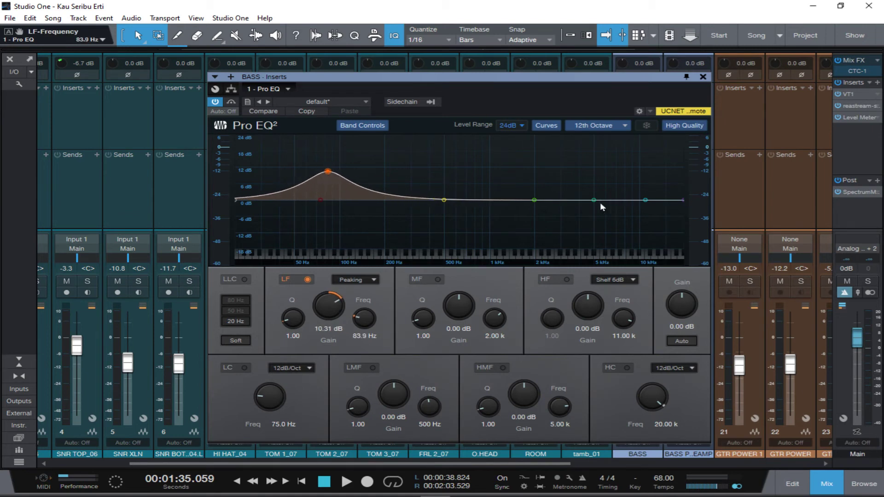
pyautogui.moveTo(593, 200); pyautogui.dragTo(611, 181)
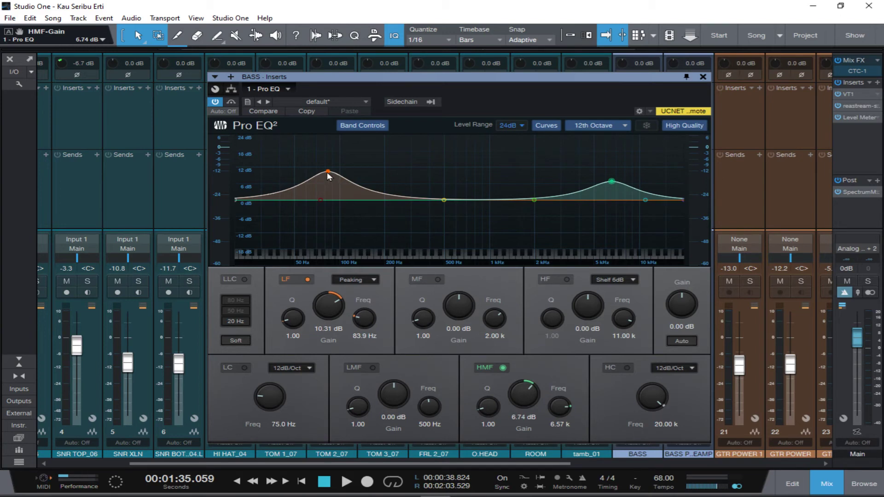
# Step: Raise the BASS LF boost to about 12.9 dB and HMF to about 9.5 dB, and boost LMF about 1.2 dB near 534 Hz
pyautogui.moveTo(329, 176); pyautogui.dragTo(330, 169)
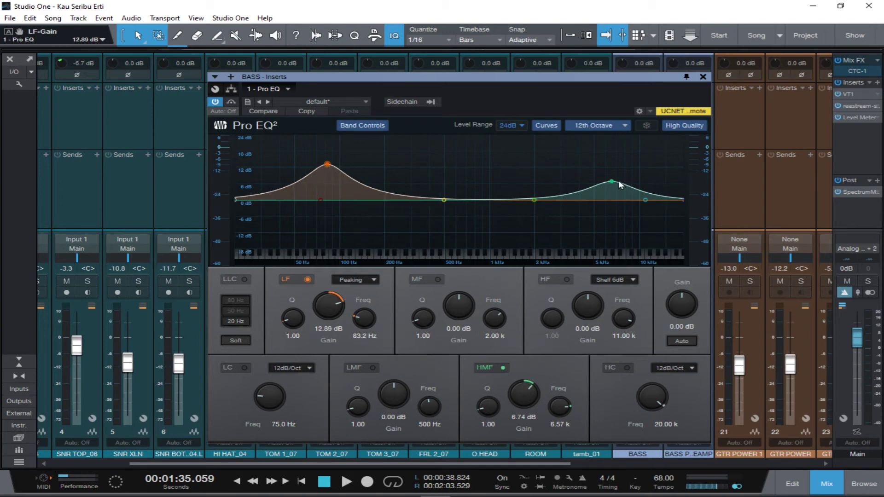
pyautogui.moveTo(611, 181)
pyautogui.mouseDown()
pyautogui.moveTo(628, 165)
pyautogui.moveTo(563, 174)
pyautogui.moveTo(624, 174)
pyautogui.moveTo(602, 175)
pyautogui.mouseUp()
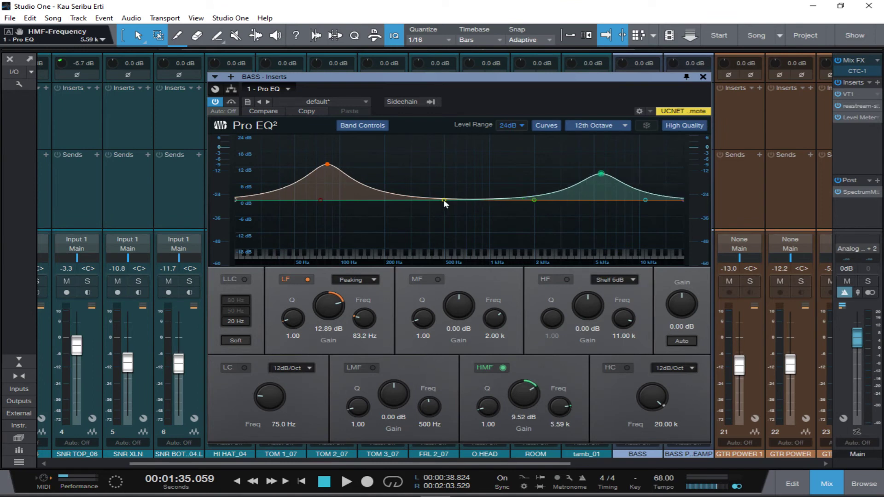
pyautogui.moveTo(444, 201)
pyautogui.mouseDown()
pyautogui.moveTo(460, 182)
pyautogui.moveTo(451, 193)
pyautogui.mouseUp()
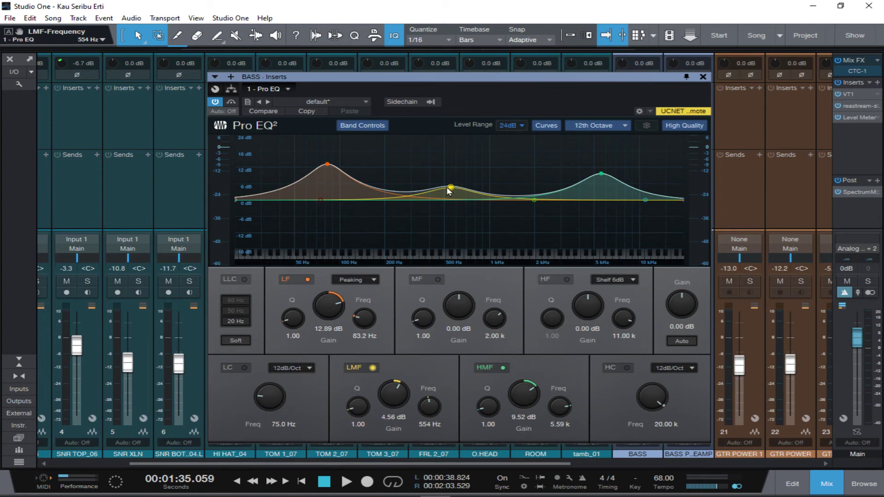
pyautogui.moveTo(450, 188); pyautogui.dragTo(448, 197)
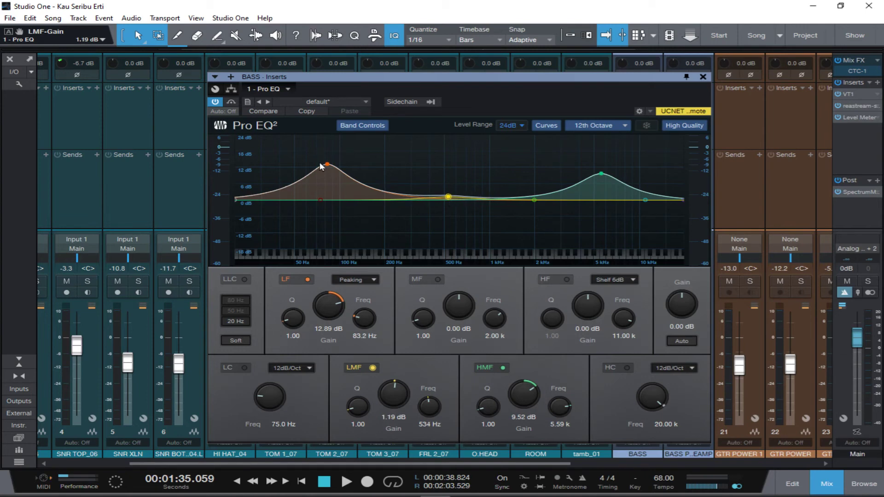
# Step: Enable the low cut (LC) on the BASS EQ and set the LF boost to about 5.6 dB near 85.5 Hz
pyautogui.moveTo(325, 165); pyautogui.dragTo(331, 198)
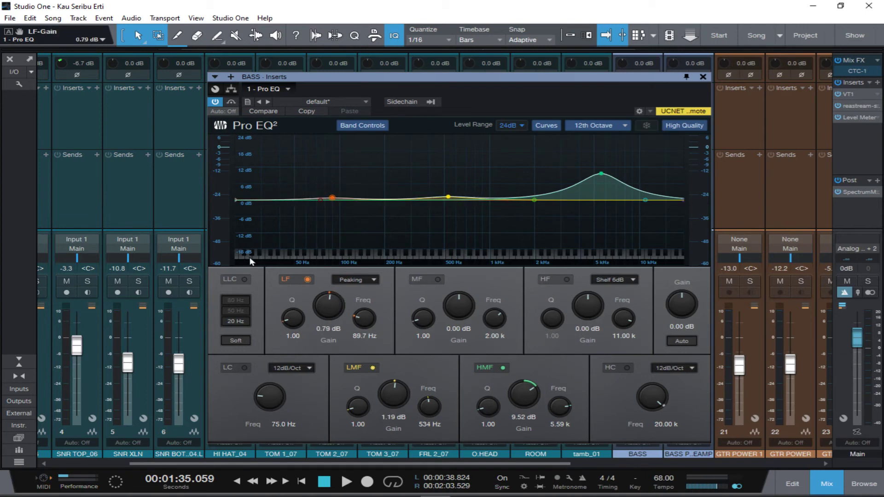
pyautogui.click(245, 367)
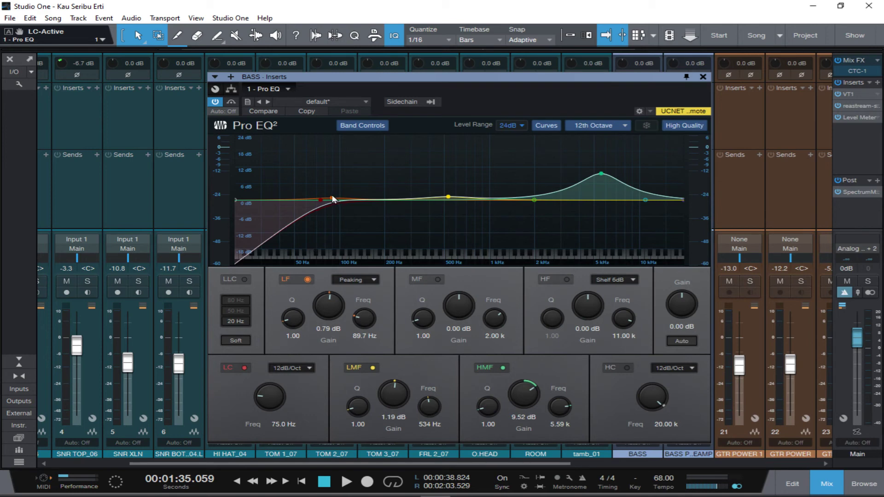
pyautogui.moveTo(334, 200)
pyautogui.mouseDown()
pyautogui.moveTo(325, 167)
pyautogui.moveTo(328, 184)
pyautogui.mouseUp()
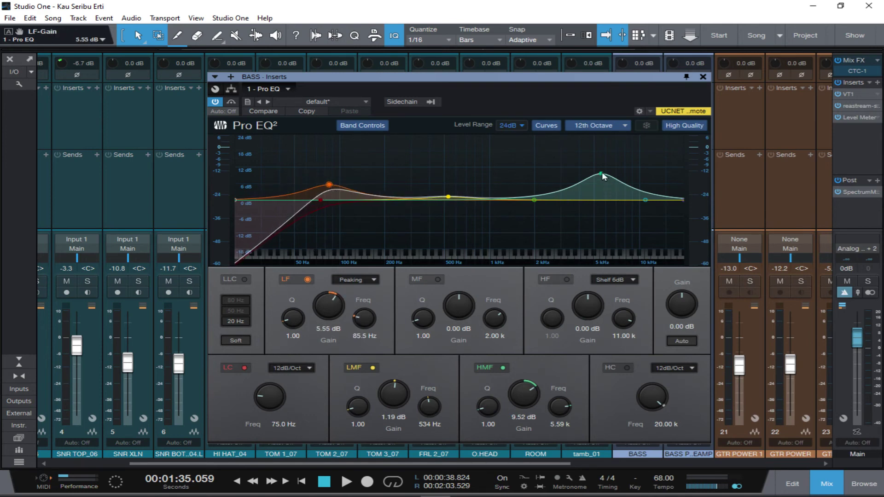
# Step: Set the HMF boost to about 5.4 dB near 8.72 kHz, enable the high cut (HC), and close the BASS EQ window
pyautogui.moveTo(602, 175); pyautogui.dragTo(629, 189)
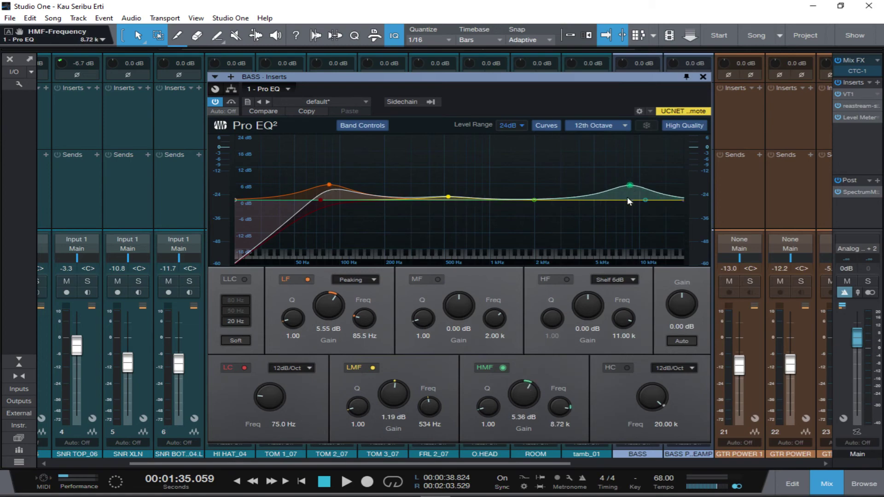
pyautogui.click(627, 368)
pyautogui.click(703, 78)
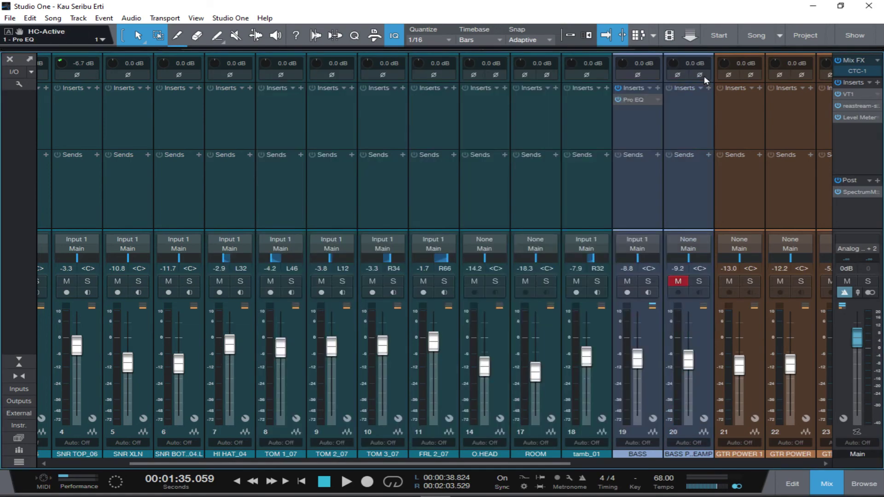